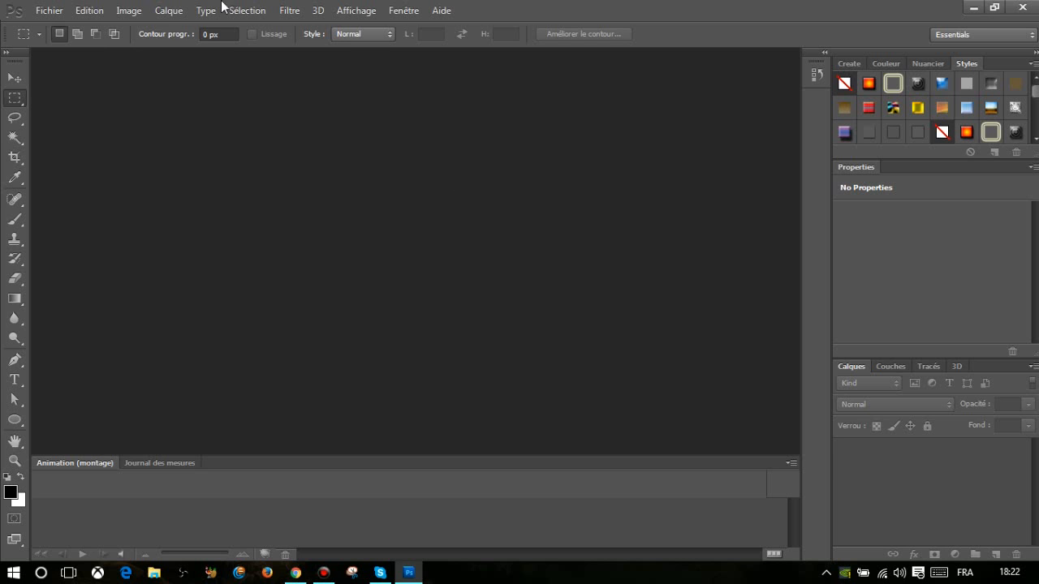
- Open miniature_01.psd from the Template_Miniatures folder inside the desktop's pack gfx folder
{"action": "left_click", "coordinate": [49, 10]}
{"action": "left_click", "coordinate": [86, 39]}
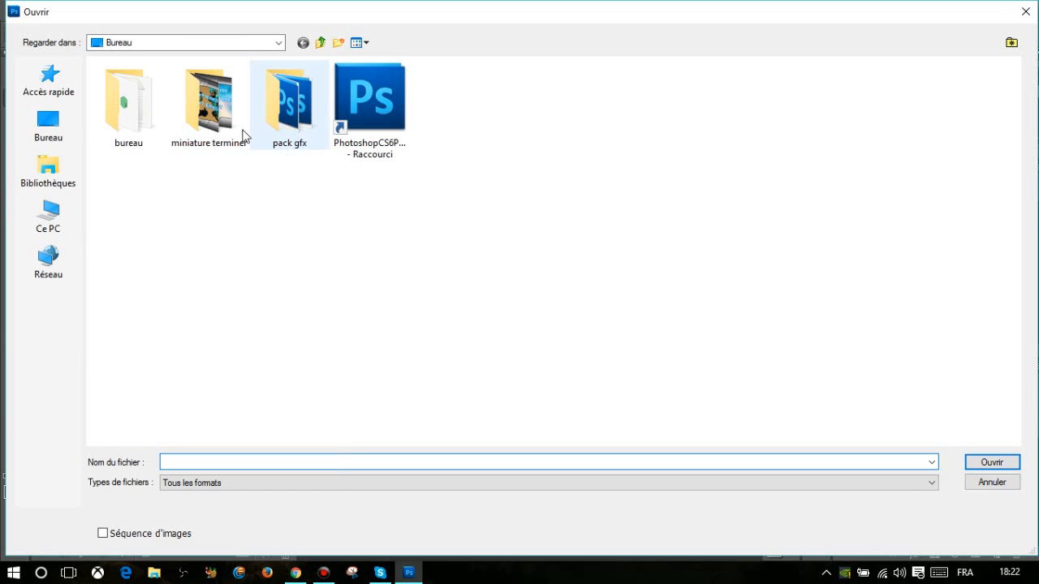
{"action": "double_click", "coordinate": [276, 125]}
{"action": "scroll", "coordinate": [278, 93], "scroll_direction": "down", "scroll_amount": 5}
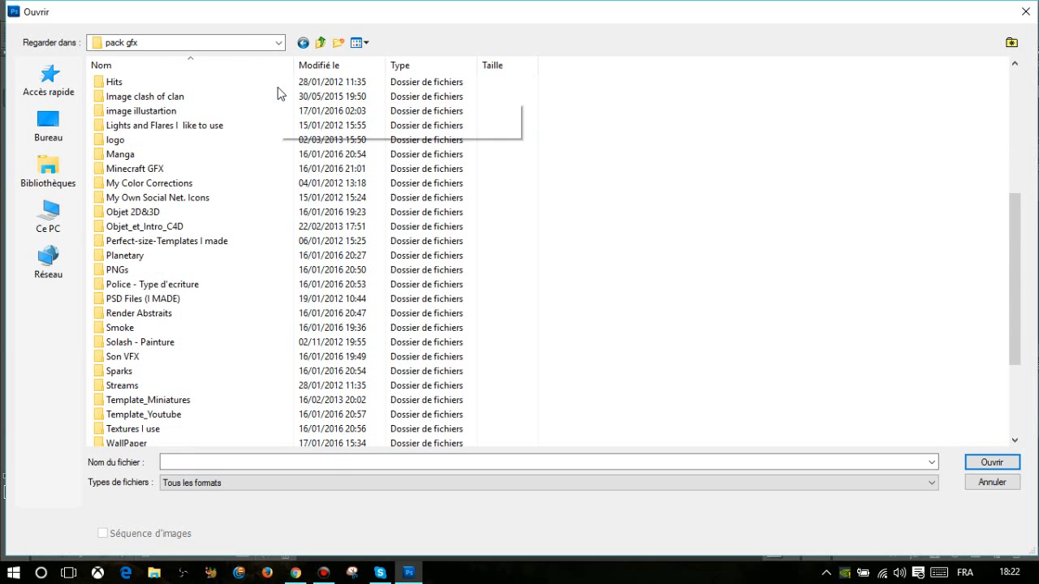
{"action": "scroll", "coordinate": [272, 249], "scroll_direction": "down", "scroll_amount": 4}
{"action": "scroll", "coordinate": [236, 325], "scroll_direction": "up", "scroll_amount": 10}
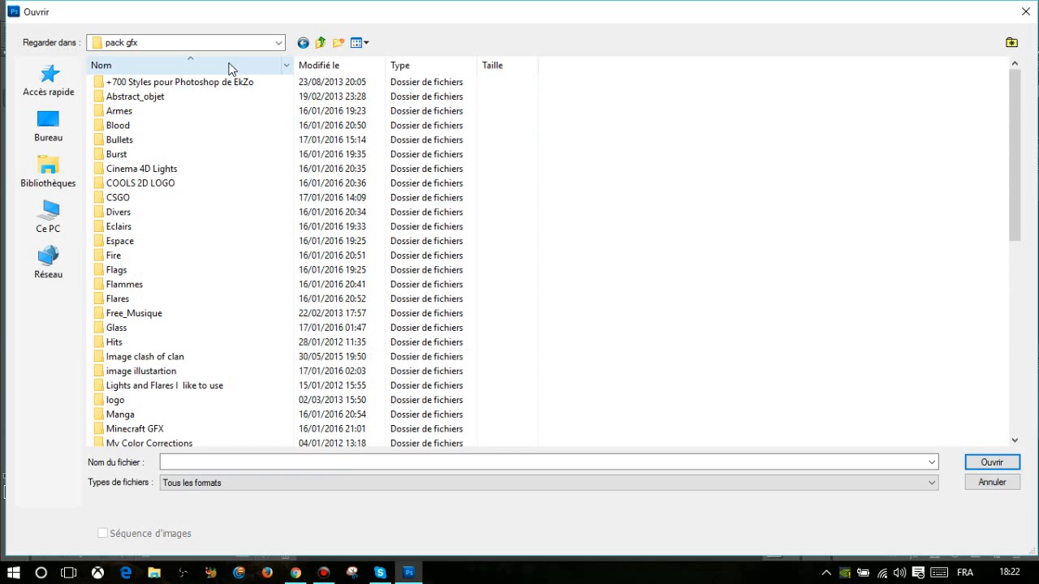
{"action": "scroll", "coordinate": [260, 304], "scroll_direction": "down", "scroll_amount": 9}
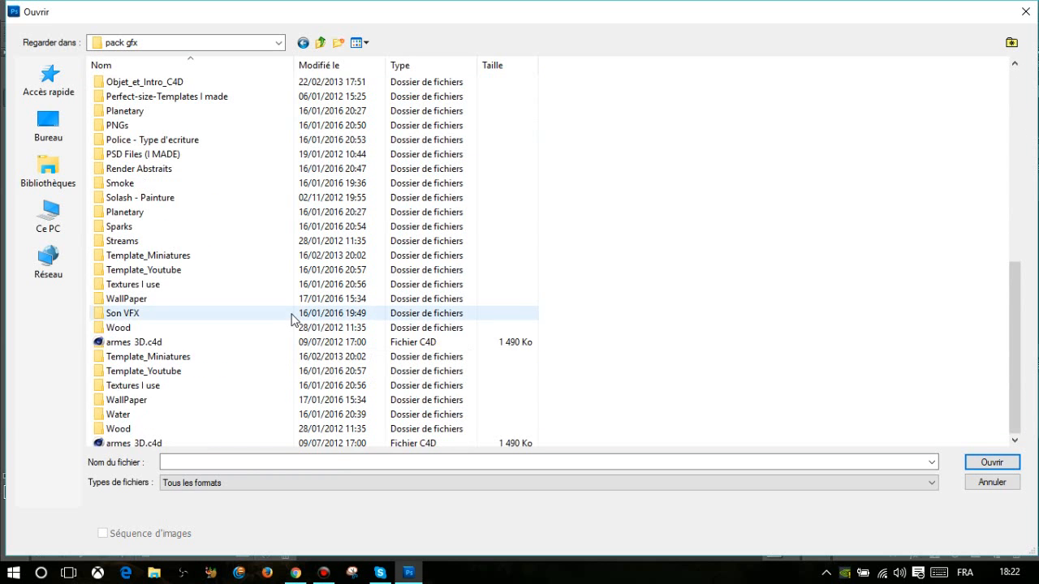
{"action": "scroll", "coordinate": [168, 374], "scroll_direction": "up", "scroll_amount": 1}
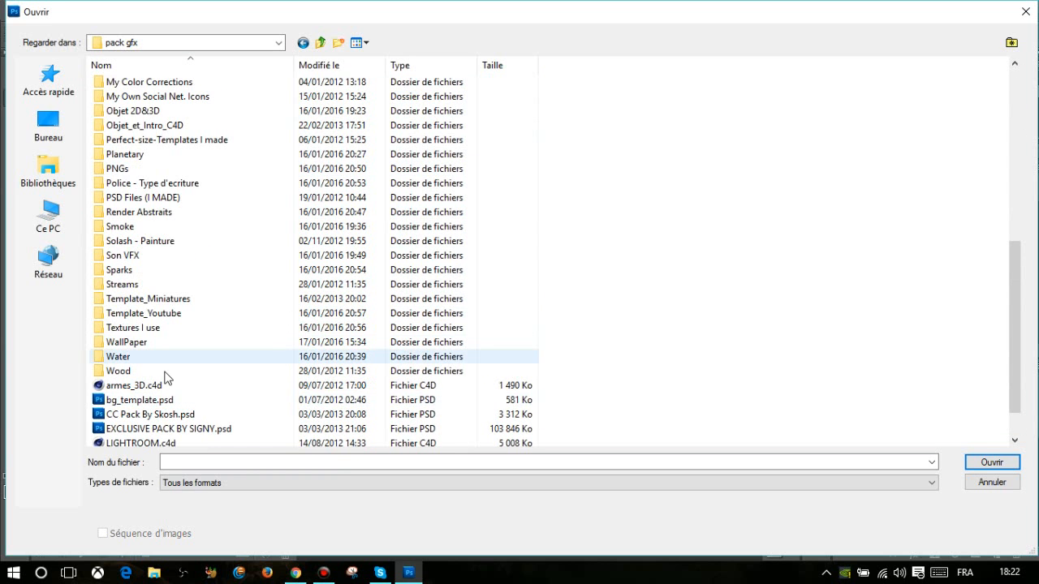
{"action": "double_click", "coordinate": [168, 301]}
{"action": "left_click_drag", "start_coordinate": [170, 283], "coordinate": [123, 149]}
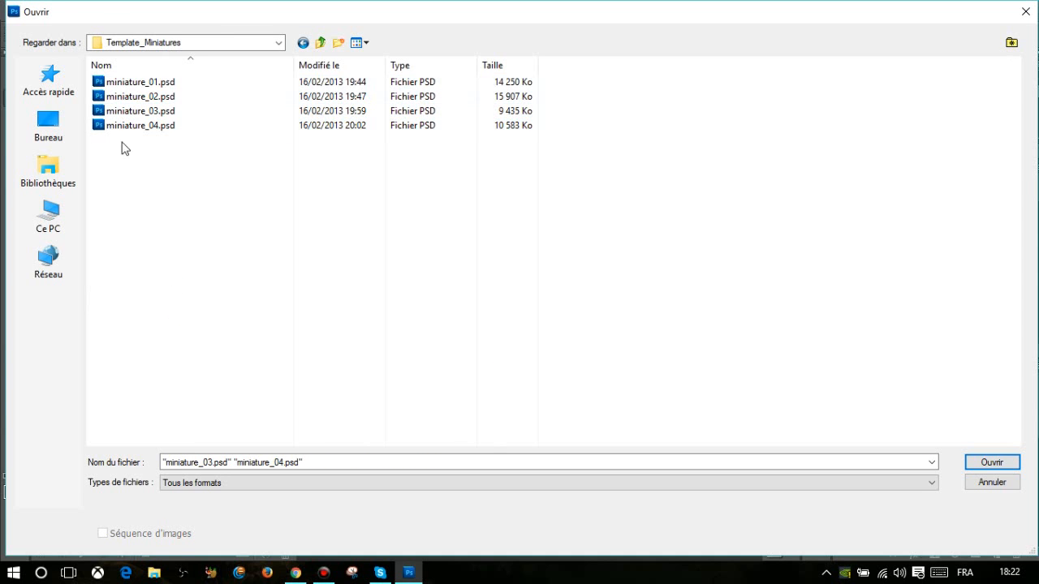
{"action": "double_click", "coordinate": [122, 83]}
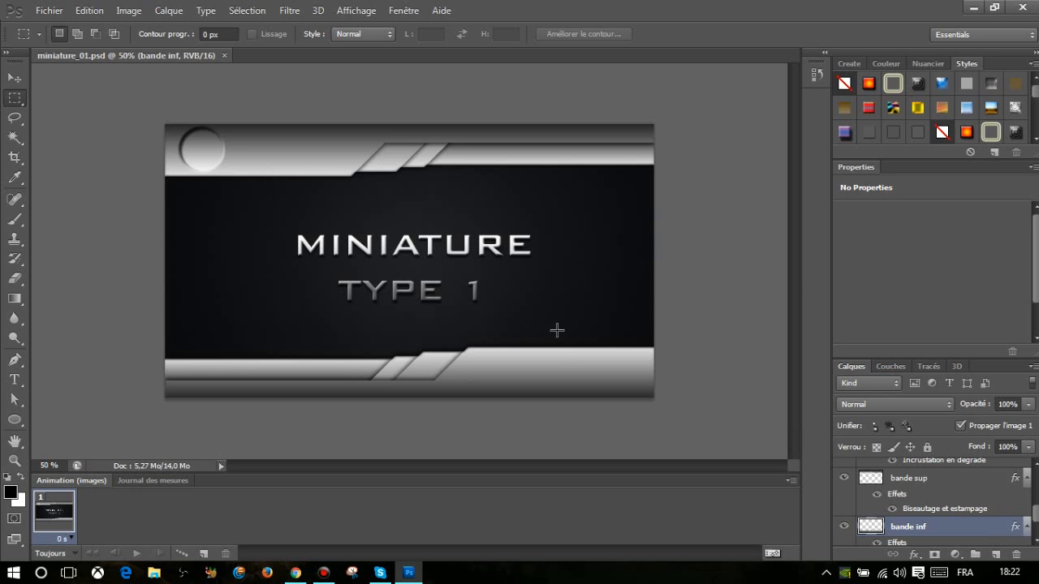
- Open miniature_02.psd from the Template_Miniatures folder as well
{"action": "left_click", "coordinate": [47, 10]}
{"action": "left_click", "coordinate": [97, 42]}
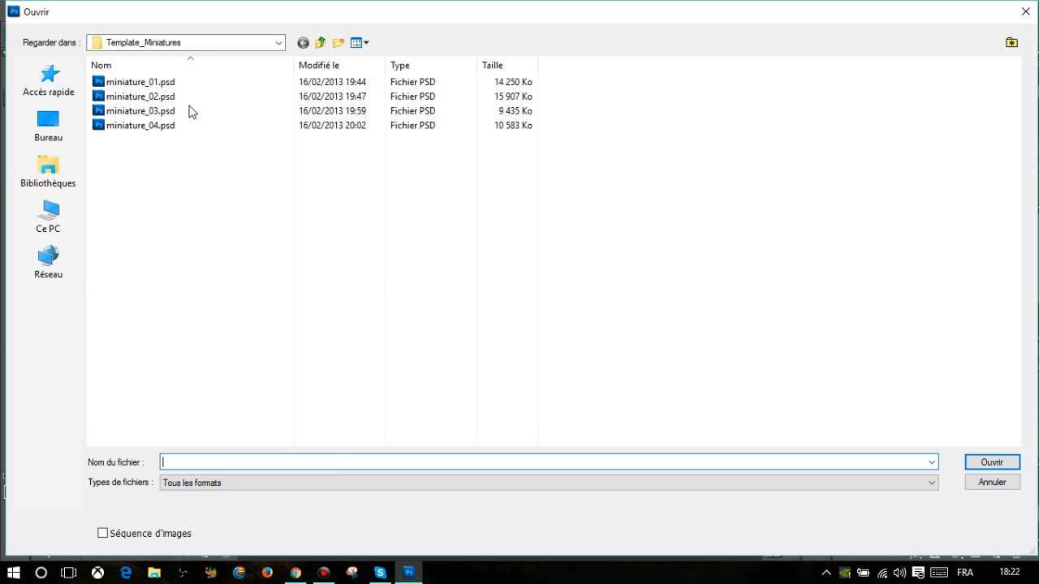
{"action": "left_click", "coordinate": [190, 110]}
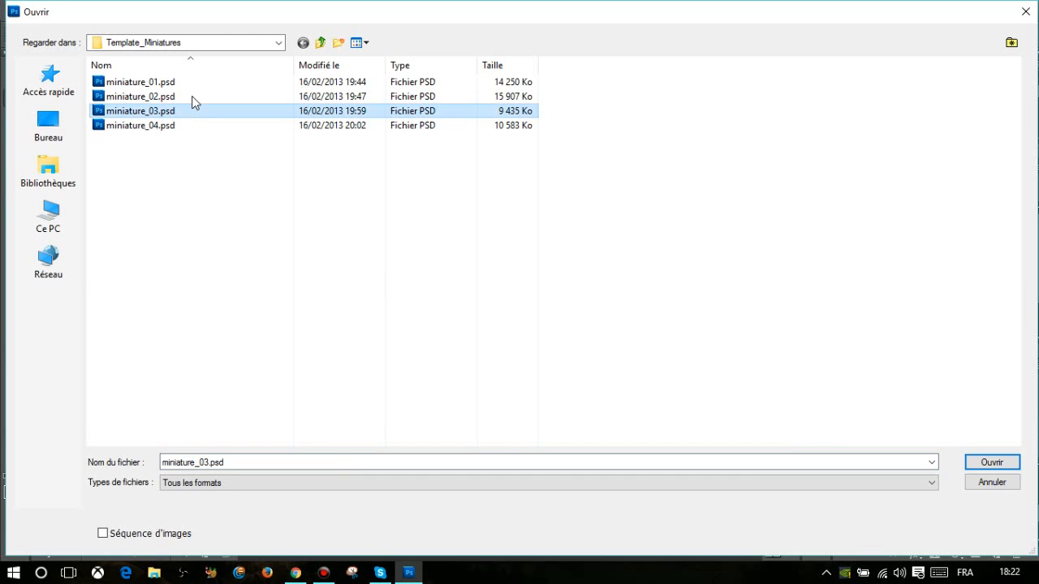
{"action": "double_click", "coordinate": [192, 96]}
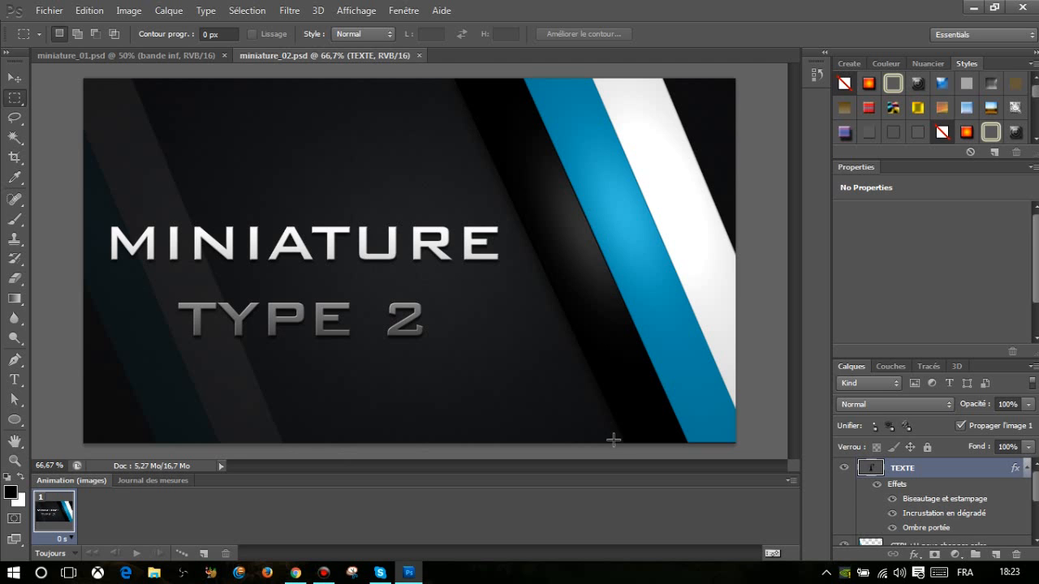
- Open miniature_03.psd from the same templates folder, accepting the missing fonts notice
{"action": "left_click", "coordinate": [88, 9]}
{"action": "left_click", "coordinate": [85, 8]}
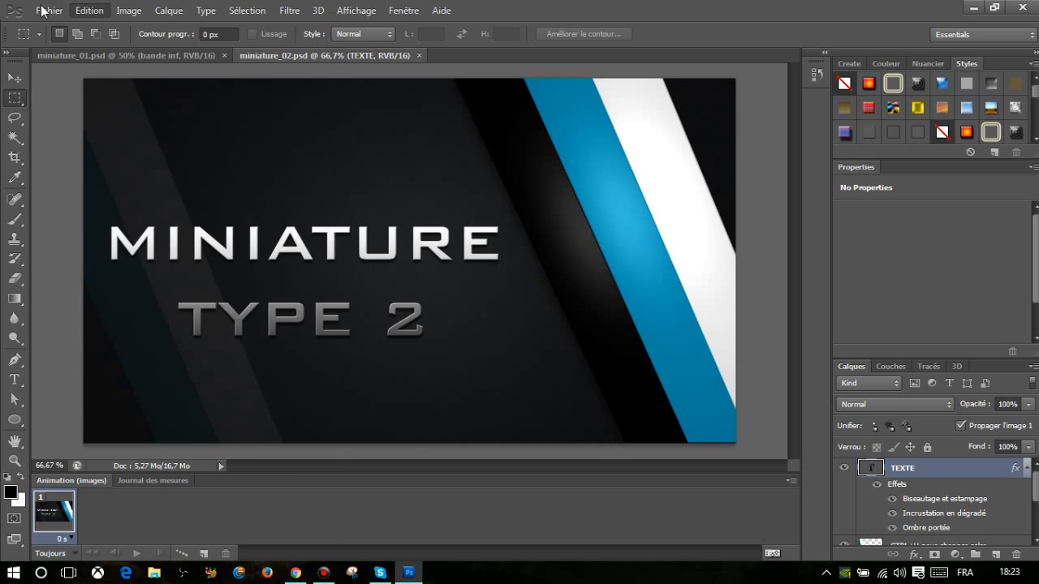
{"action": "left_click", "coordinate": [49, 9]}
{"action": "left_click", "coordinate": [68, 43]}
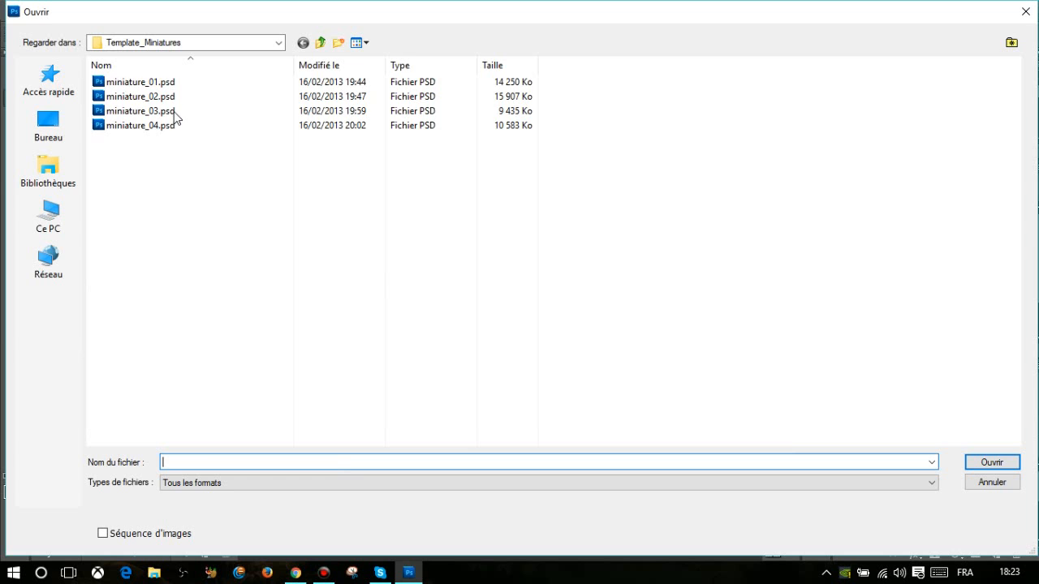
{"action": "double_click", "coordinate": [140, 111]}
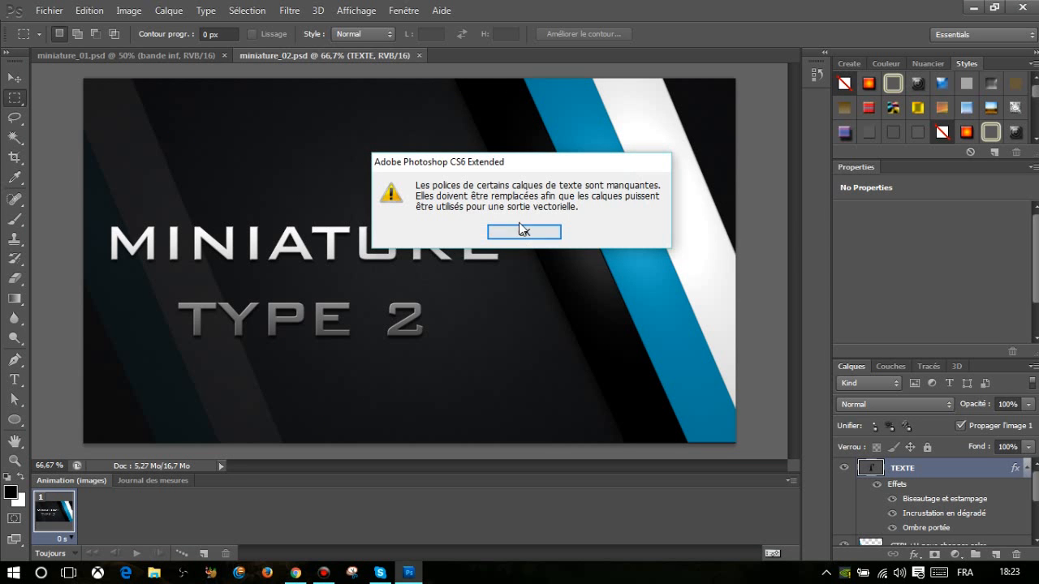
{"action": "left_click", "coordinate": [522, 232]}
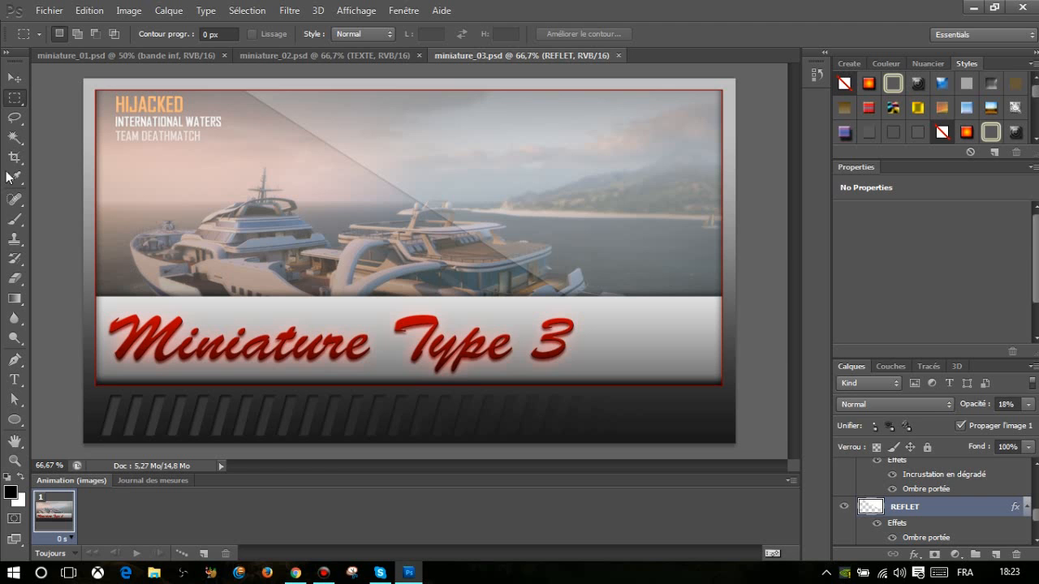
- Open miniature_04.psd from the same folder without updating its text layers
{"action": "scroll", "coordinate": [898, 486], "scroll_direction": "down", "scroll_amount": 2}
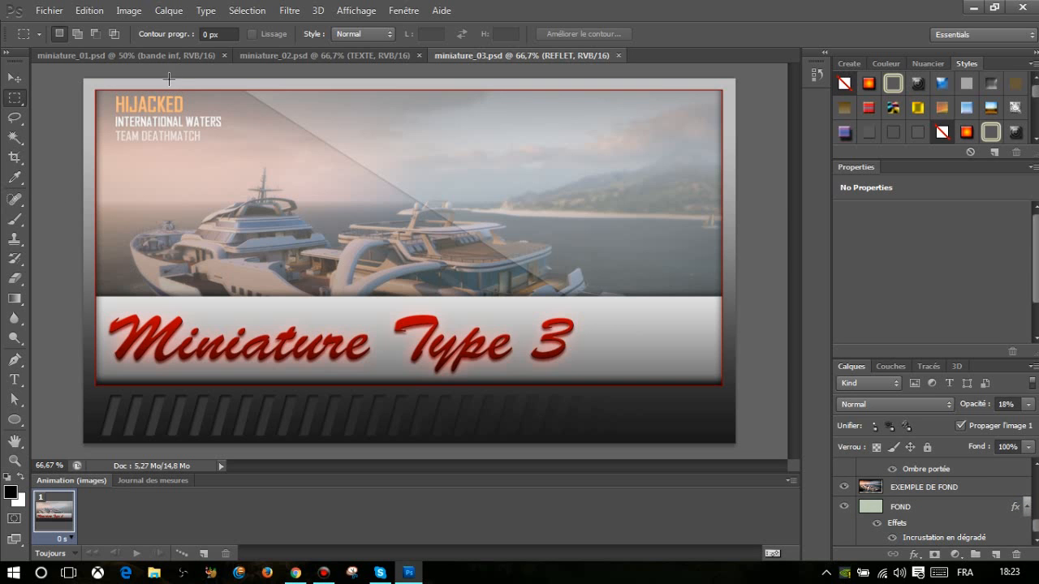
{"action": "left_click", "coordinate": [50, 10]}
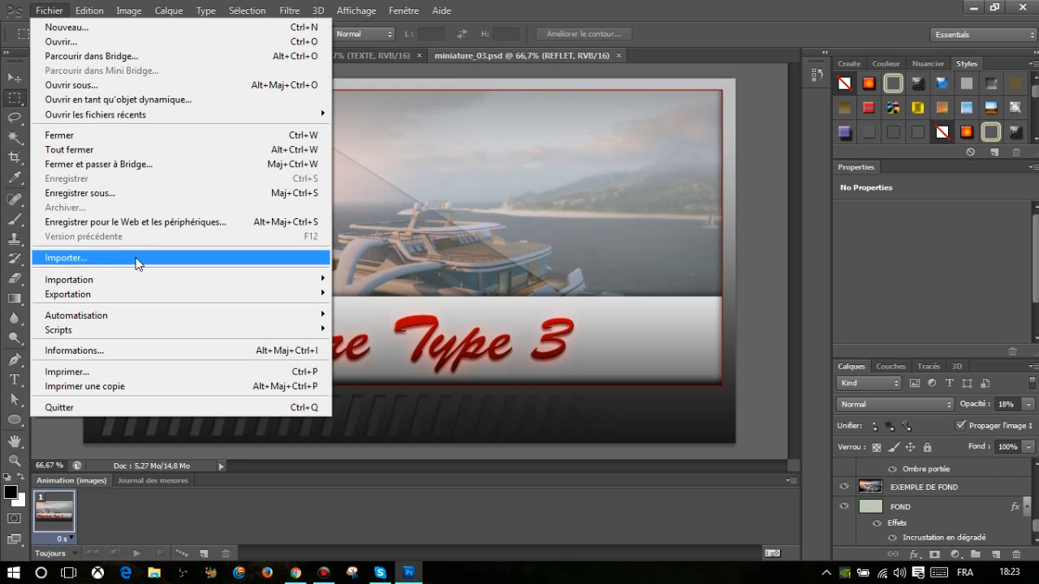
{"action": "left_click", "coordinate": [134, 41]}
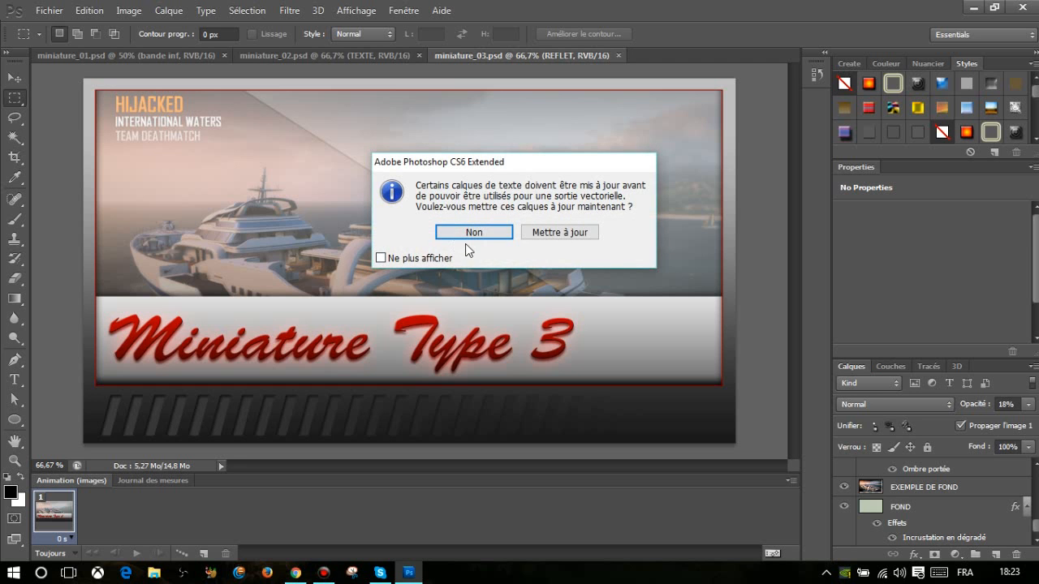
{"action": "left_click", "coordinate": [474, 234]}
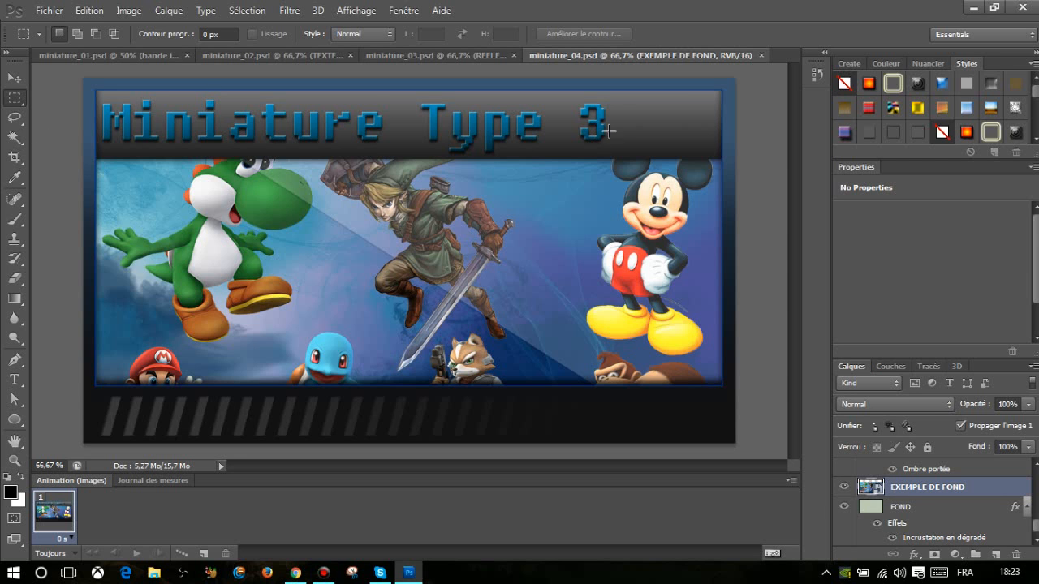
- Review the open templates miniature_03, miniature_02, miniature_01 and miniature_04 in turn to compare their designs
{"action": "left_click", "coordinate": [439, 56]}
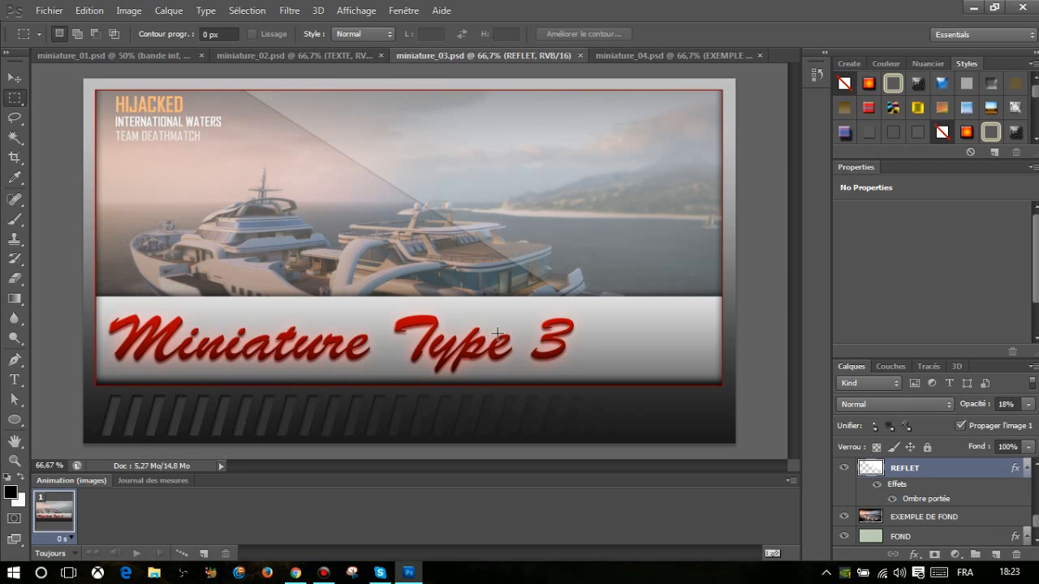
{"action": "left_click", "coordinate": [288, 57]}
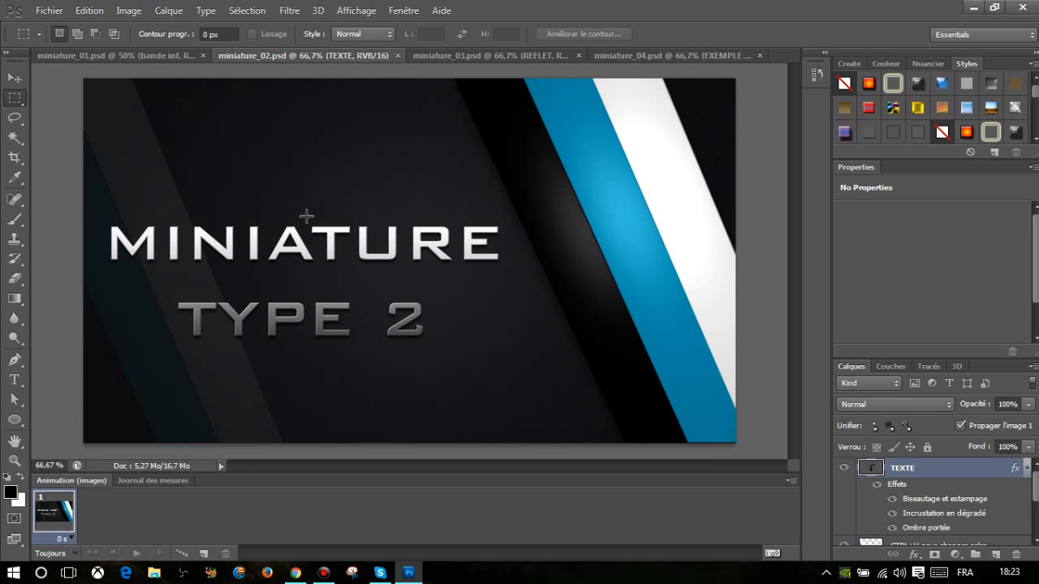
{"action": "left_click", "coordinate": [153, 55]}
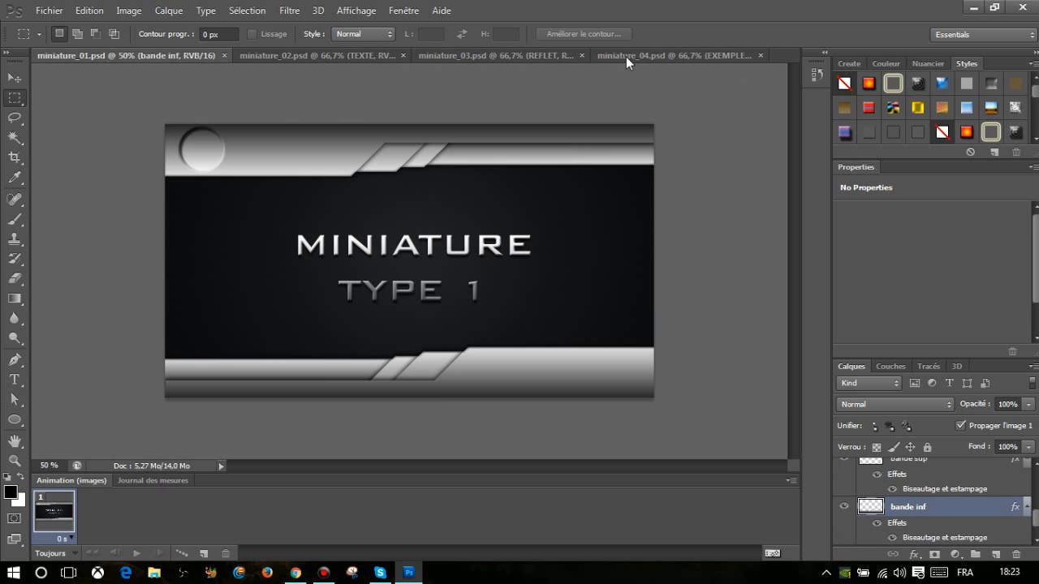
{"action": "key", "text": "ctrl+shift+Tab"}
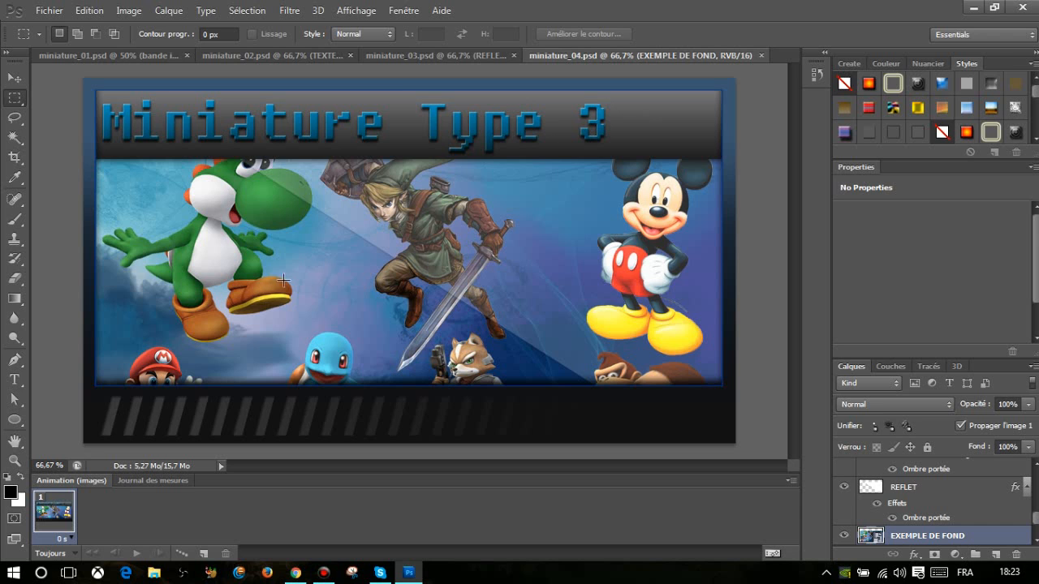
- Switch to miniature_01.psd and delete all of its "MINIATURE TYPE 1" title text, leaving the text layer empty
{"action": "left_click", "coordinate": [158, 63]}
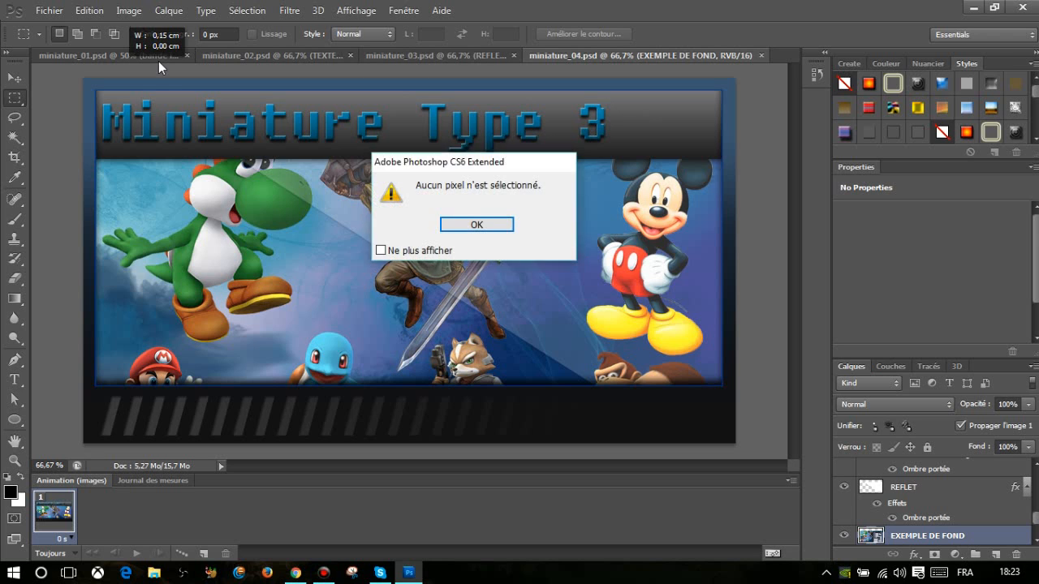
{"action": "left_click", "coordinate": [477, 225]}
{"action": "left_click", "coordinate": [136, 57]}
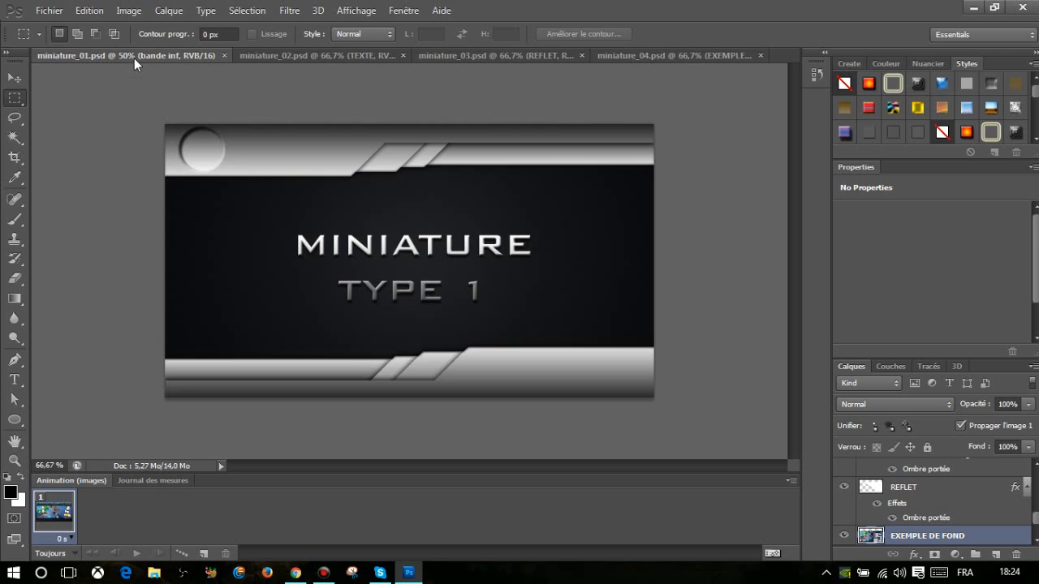
{"action": "left_click", "coordinate": [15, 379]}
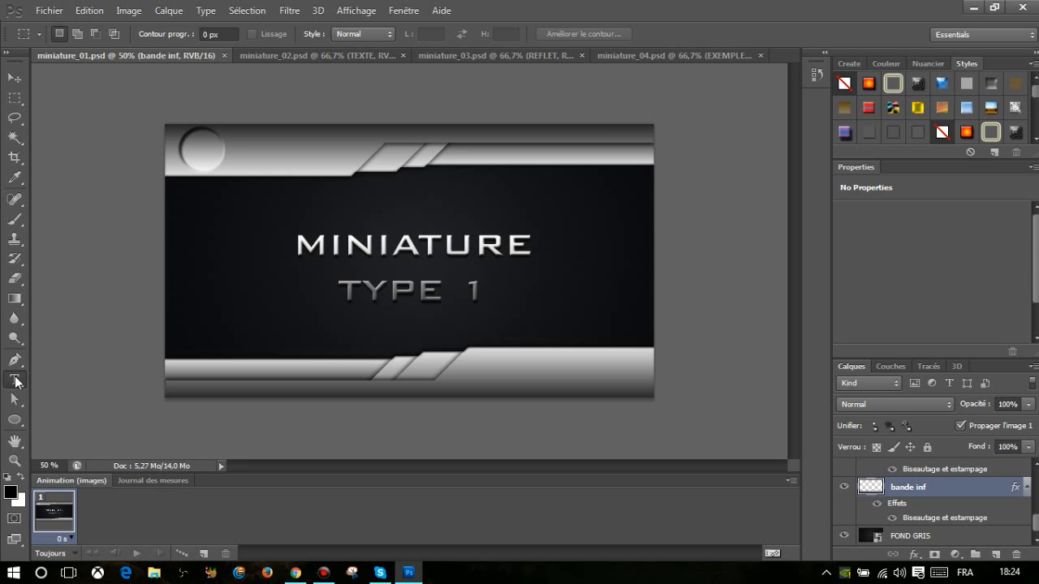
{"action": "left_click", "coordinate": [344, 246]}
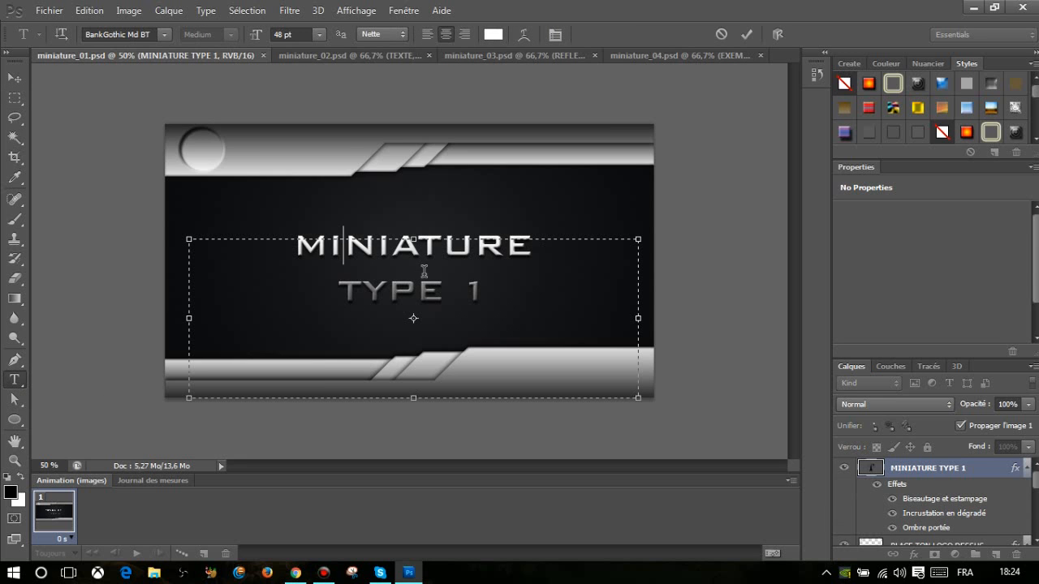
{"action": "key", "text": "ctrl+a"}
{"action": "key", "text": "BackSpace"}
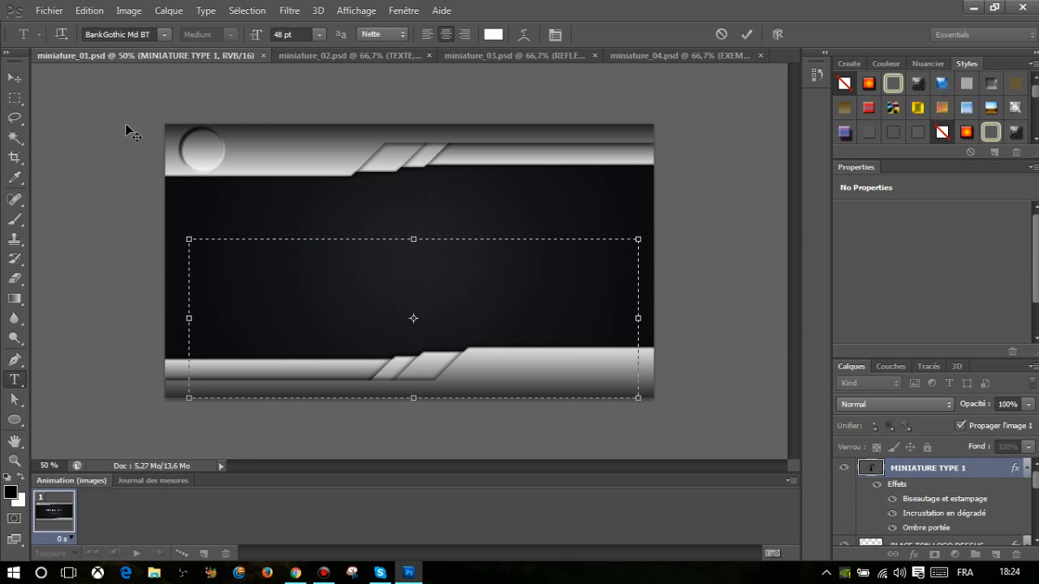
{"action": "left_click", "coordinate": [14, 77]}
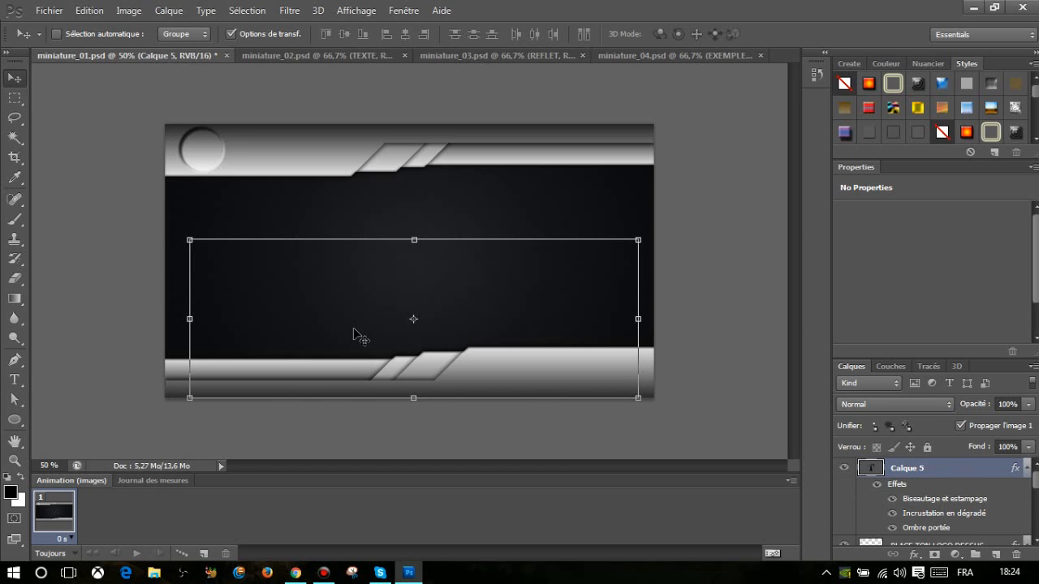
- Import the texture 1 (15).jpg from the Textures I use folder in the desktop's pack gfx folder into miniature_01.psd
{"action": "scroll", "coordinate": [936, 494], "scroll_direction": "down", "scroll_amount": 3}
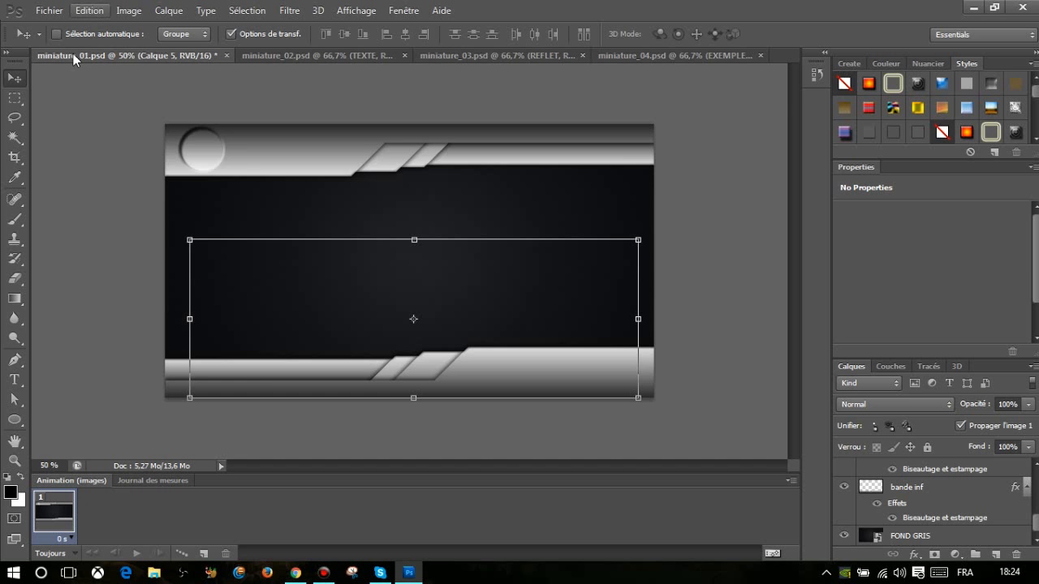
{"action": "left_click", "coordinate": [57, 9]}
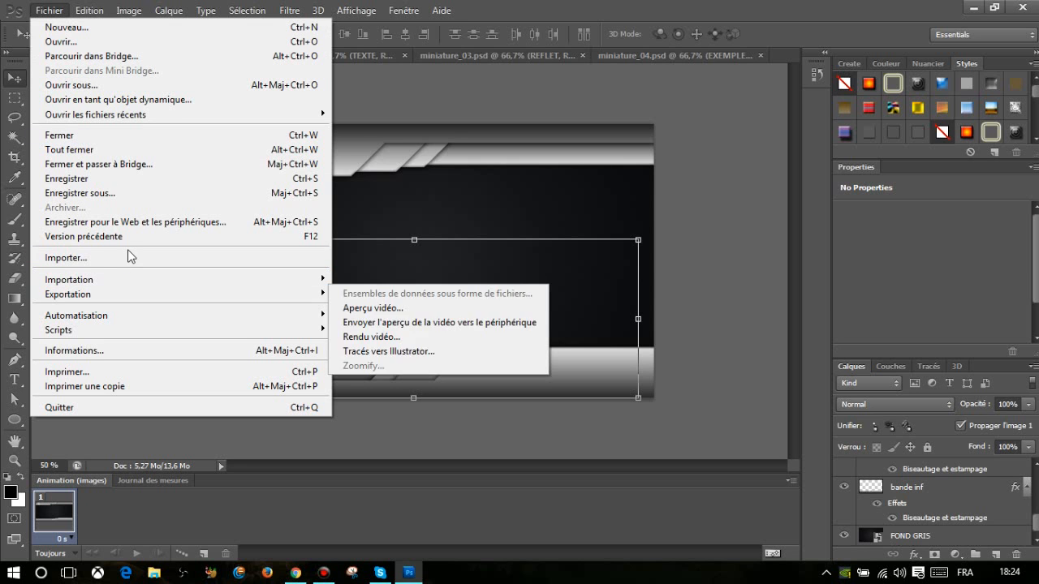
{"action": "left_click", "coordinate": [127, 251]}
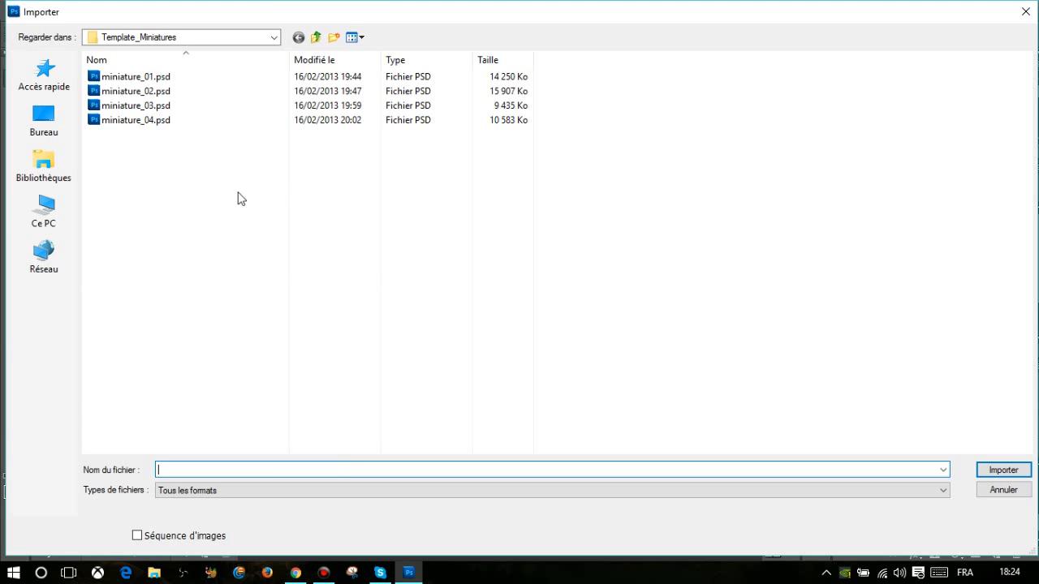
{"action": "left_click", "coordinate": [44, 118]}
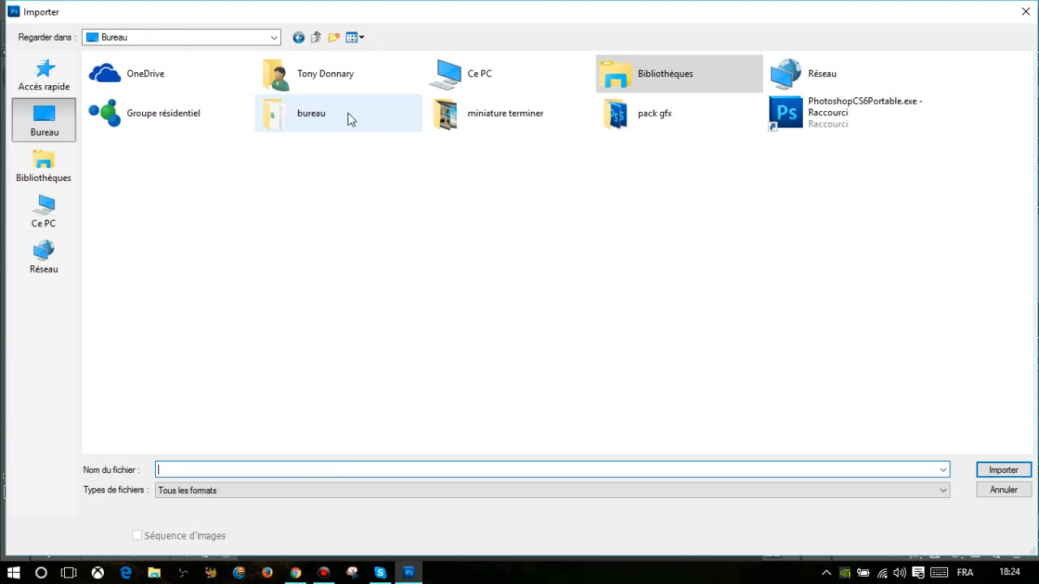
{"action": "double_click", "coordinate": [644, 130]}
{"action": "scroll", "coordinate": [162, 239], "scroll_direction": "down", "scroll_amount": 9}
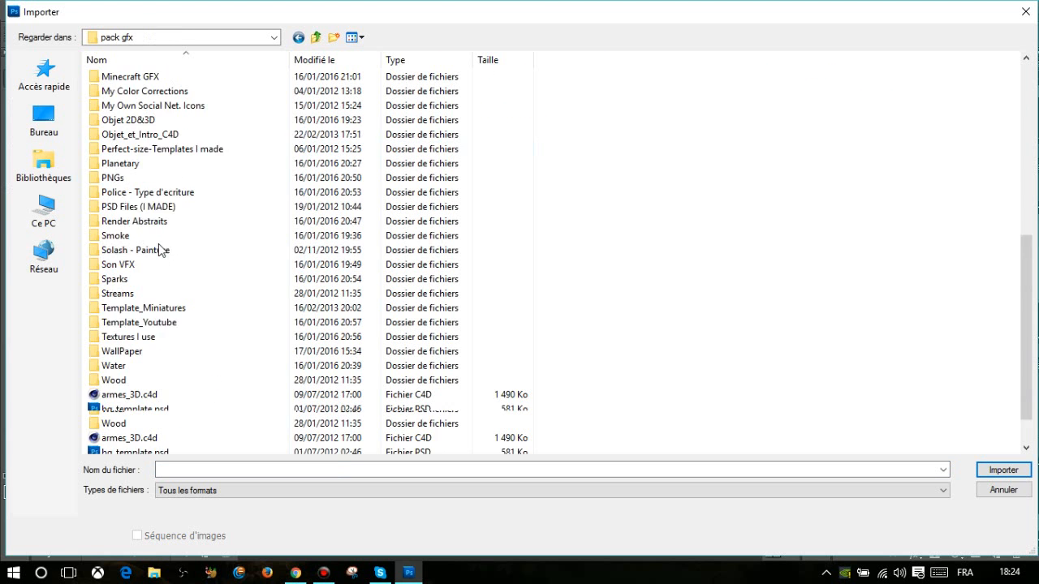
{"action": "double_click", "coordinate": [163, 297]}
{"action": "scroll", "coordinate": [255, 194], "scroll_direction": "down", "scroll_amount": 10}
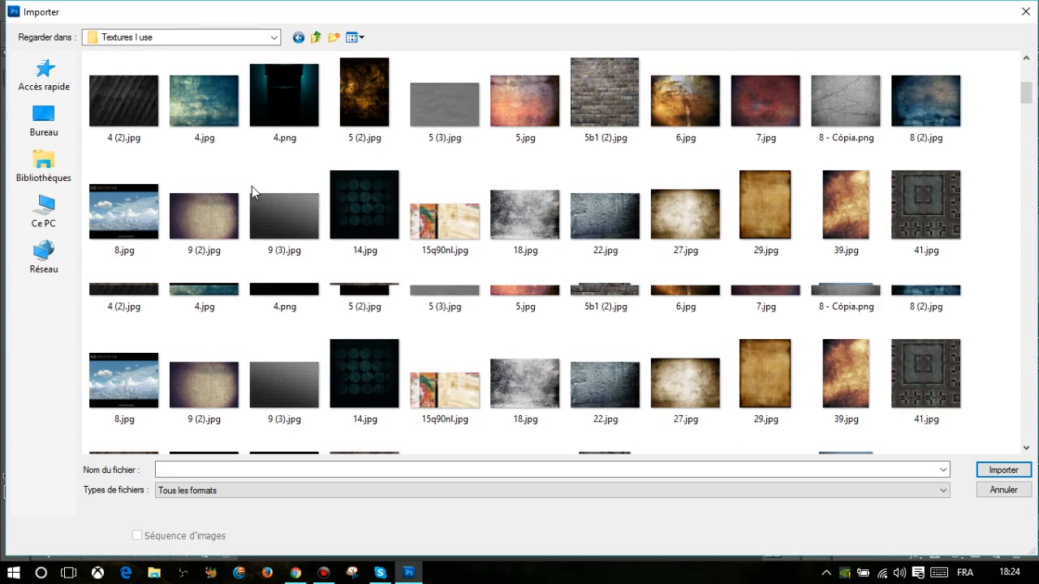
{"action": "scroll", "coordinate": [255, 195], "scroll_direction": "up", "scroll_amount": 8}
{"action": "scroll", "coordinate": [268, 194], "scroll_direction": "up", "scroll_amount": 2}
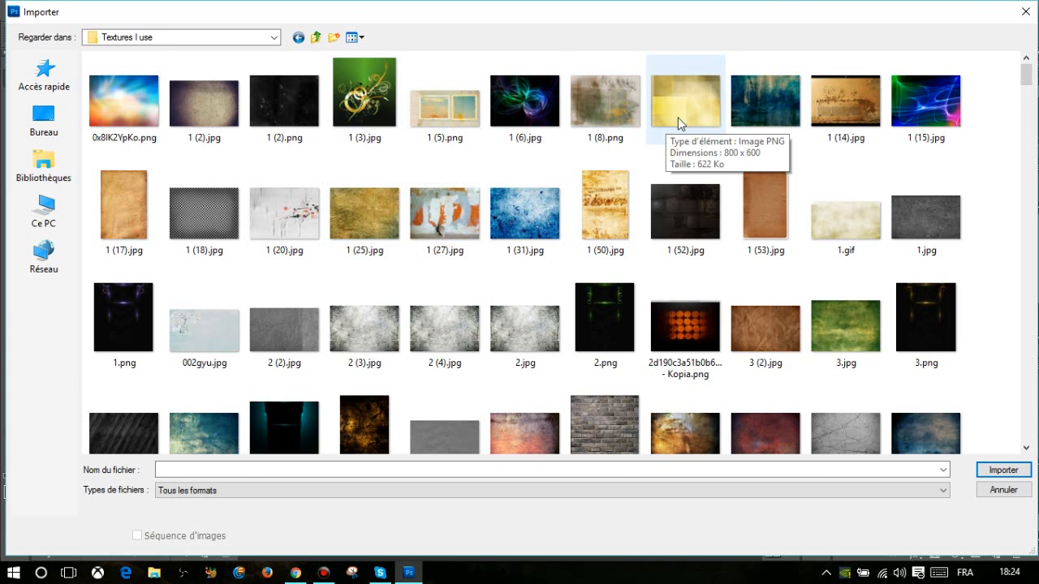
{"action": "double_click", "coordinate": [925, 101]}
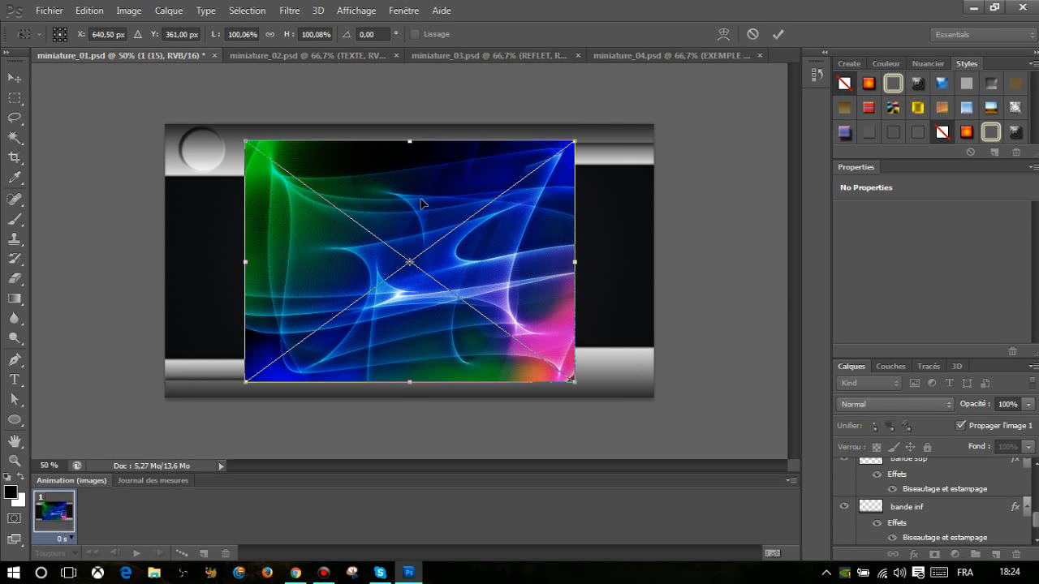
- Enlarge the imported texture to about 166%, position it to cover the whole canvas, and confirm the placement
{"action": "left_click_drag", "start_coordinate": [406, 199], "coordinate": [331, 183]}
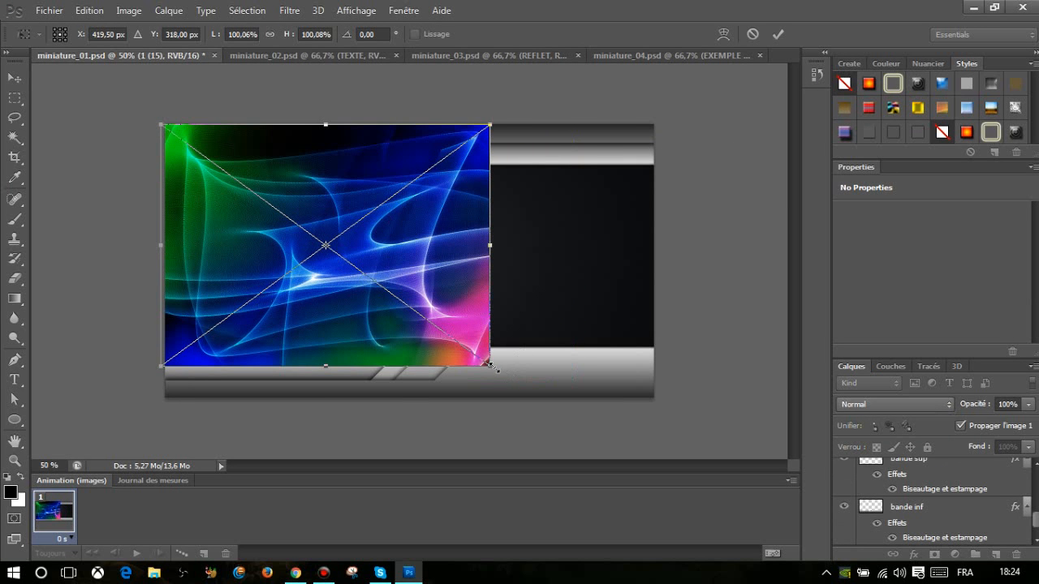
{"action": "left_click_drag", "start_coordinate": [492, 366], "coordinate": [685, 425]}
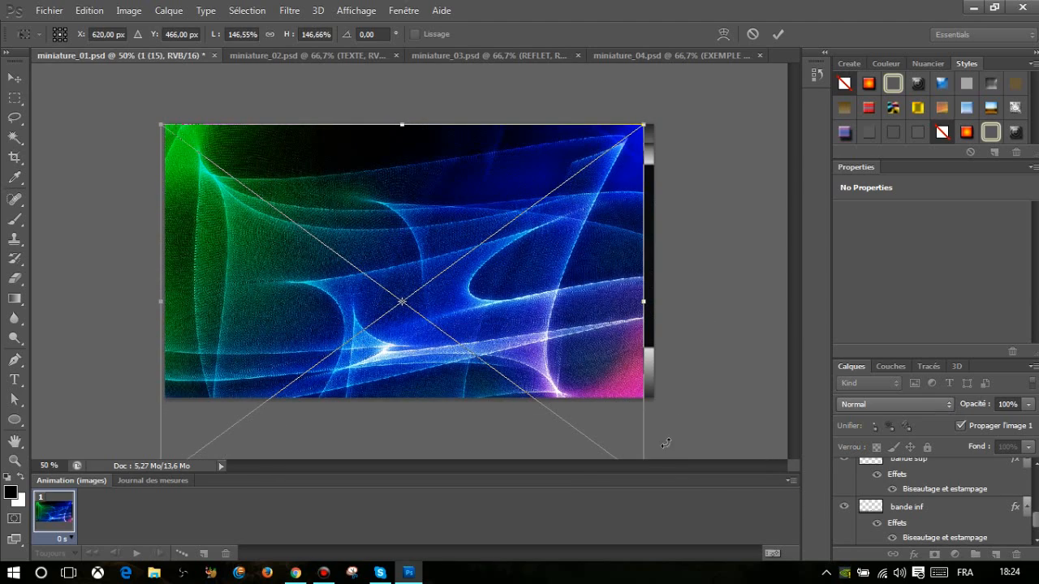
{"action": "left_click_drag", "start_coordinate": [157, 122], "coordinate": [96, 77]}
{"action": "left_click_drag", "start_coordinate": [375, 220], "coordinate": [404, 216]}
{"action": "left_click_drag", "start_coordinate": [391, 170], "coordinate": [405, 163]}
{"action": "scroll", "coordinate": [946, 509], "scroll_direction": "up", "scroll_amount": 2}
{"action": "scroll", "coordinate": [942, 492], "scroll_direction": "up", "scroll_amount": 3}
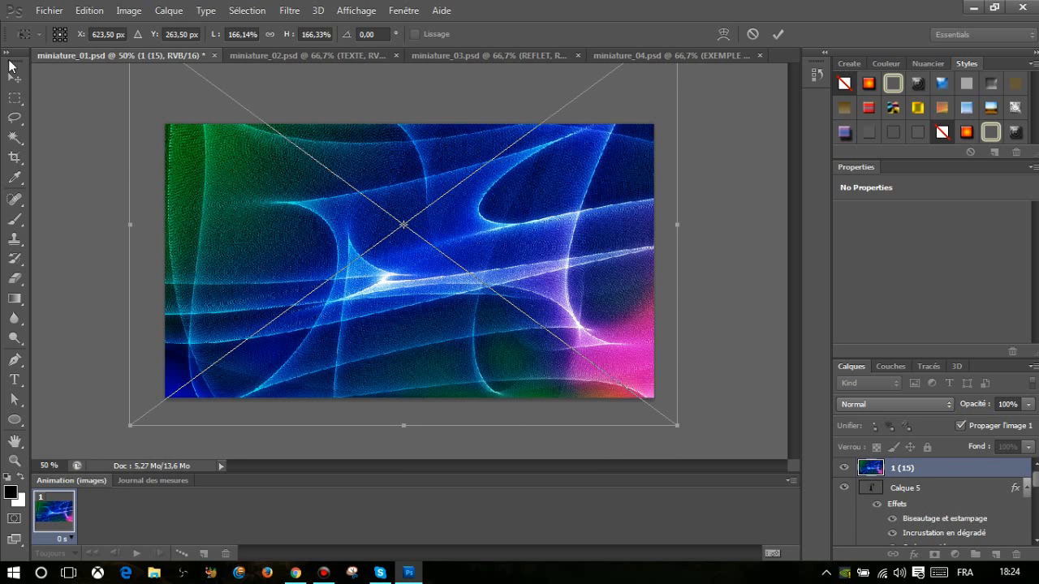
{"action": "left_click", "coordinate": [14, 76]}
{"action": "left_click", "coordinate": [448, 225]}
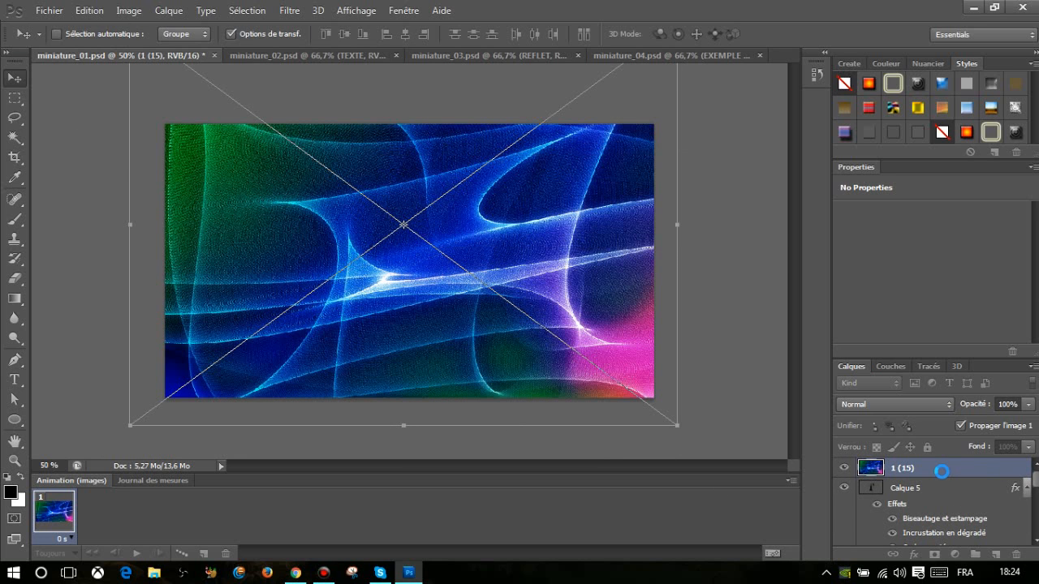
- Move the texture layer 1 (15) between bande inf and FOND GRIS, and hide FOND GRIS while keeping the texture shown
{"action": "left_click_drag", "start_coordinate": [931, 470], "coordinate": [917, 531]}
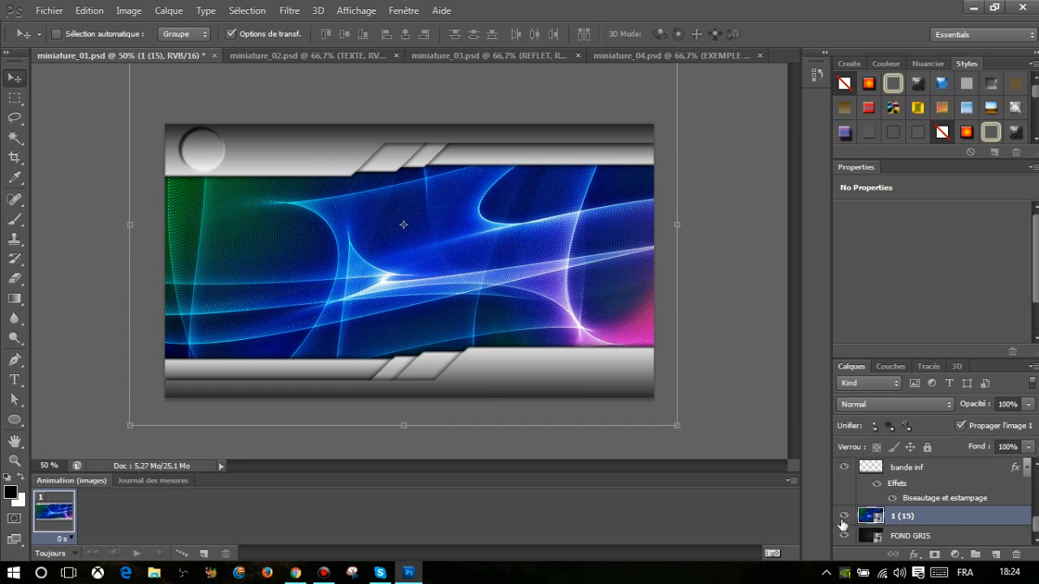
{"action": "left_click", "coordinate": [844, 518]}
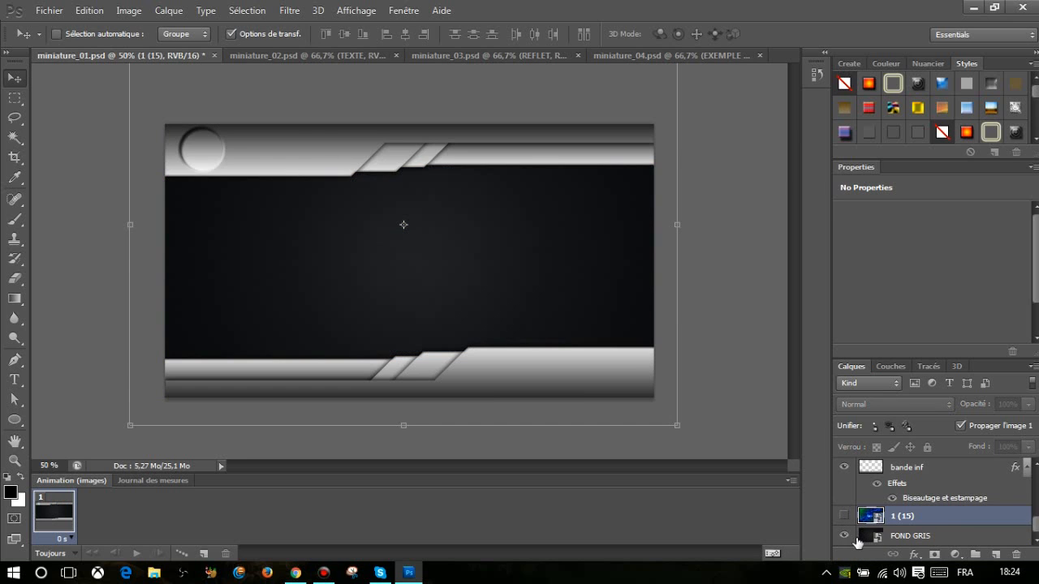
{"action": "left_click", "coordinate": [845, 537]}
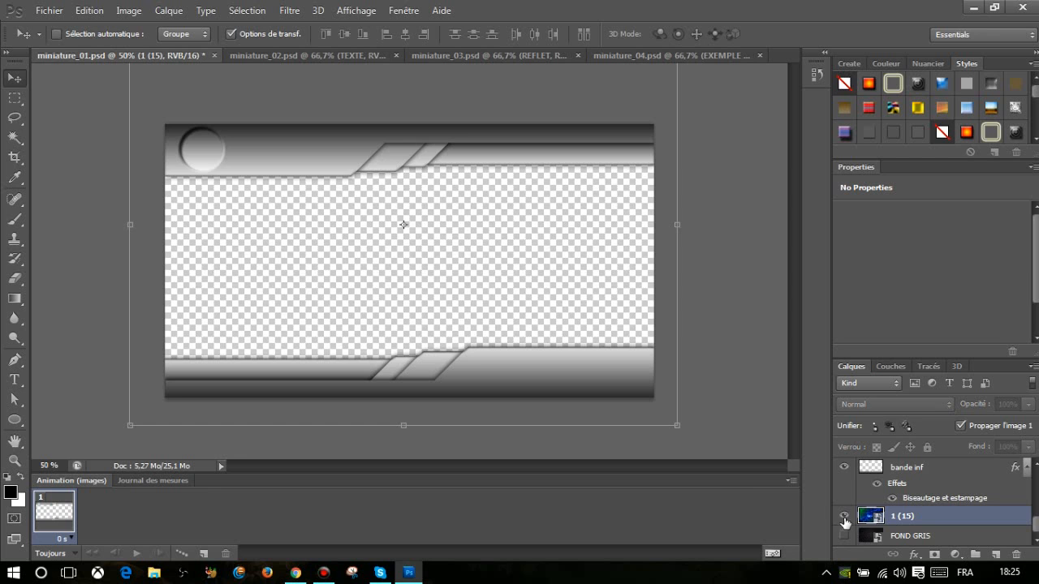
{"action": "left_click", "coordinate": [844, 517]}
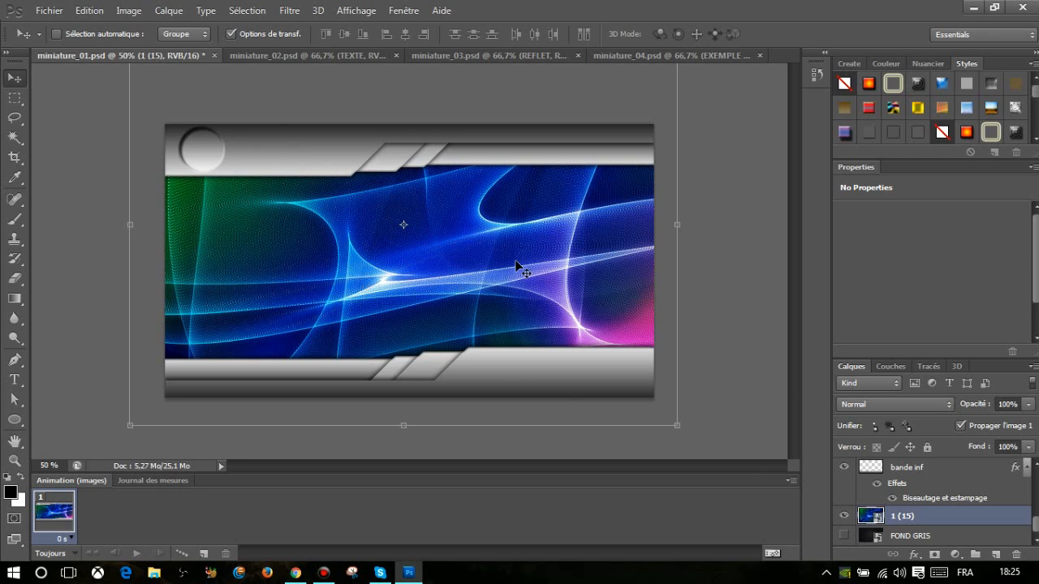
- Switch to miniature_02.psd and import the same texture, 1 (15).jpg, from the Textures I use folder
{"action": "left_click", "coordinate": [284, 52]}
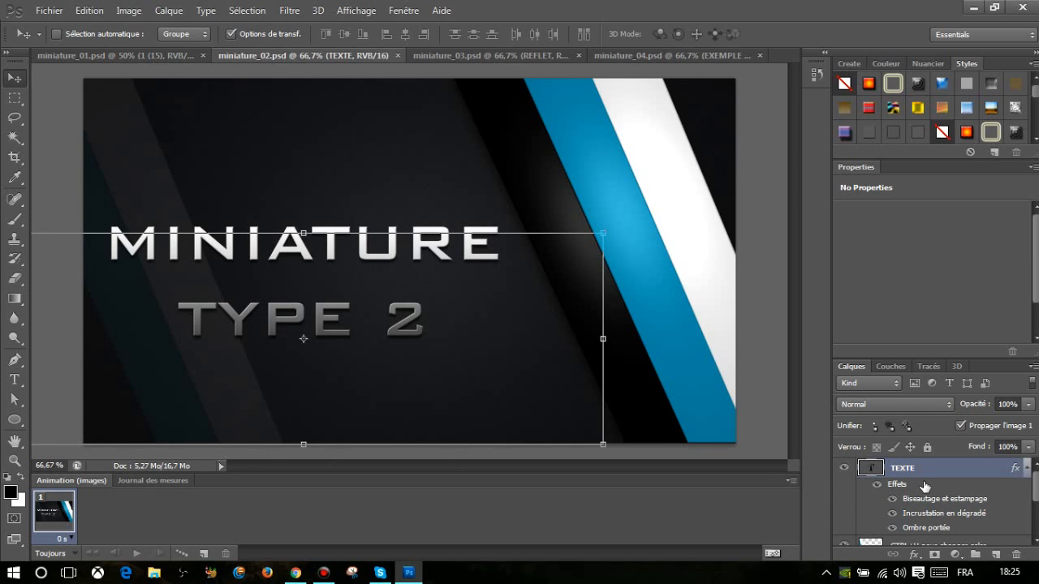
{"action": "scroll", "coordinate": [924, 486], "scroll_direction": "down", "scroll_amount": 3}
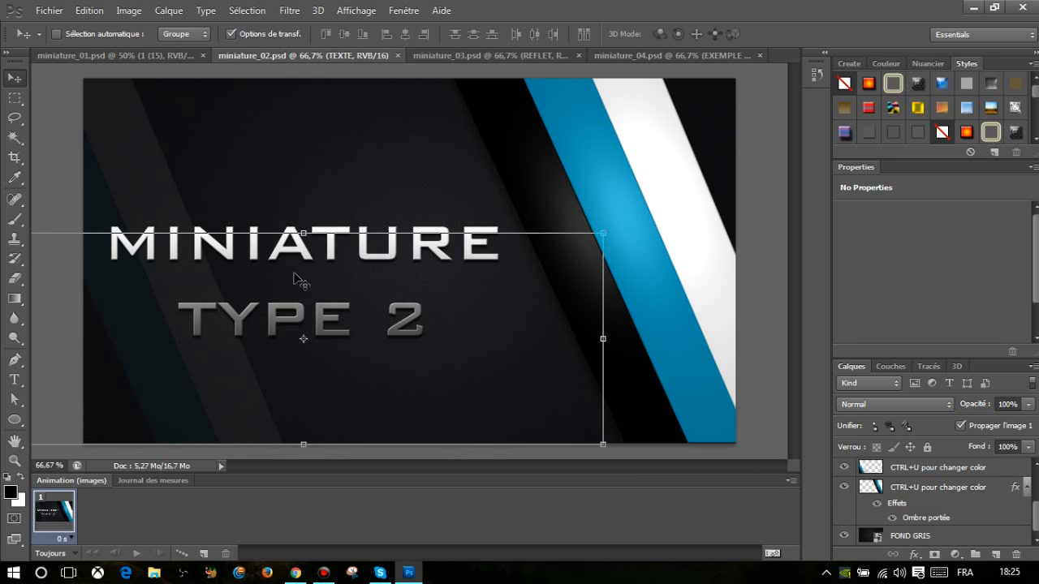
{"action": "left_click", "coordinate": [59, 9]}
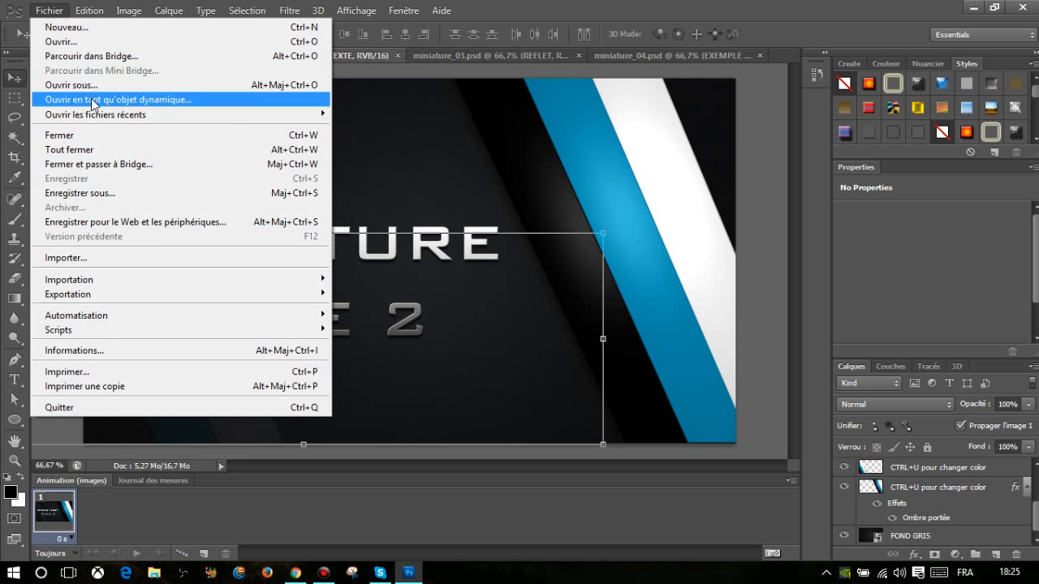
{"action": "left_click", "coordinate": [103, 264]}
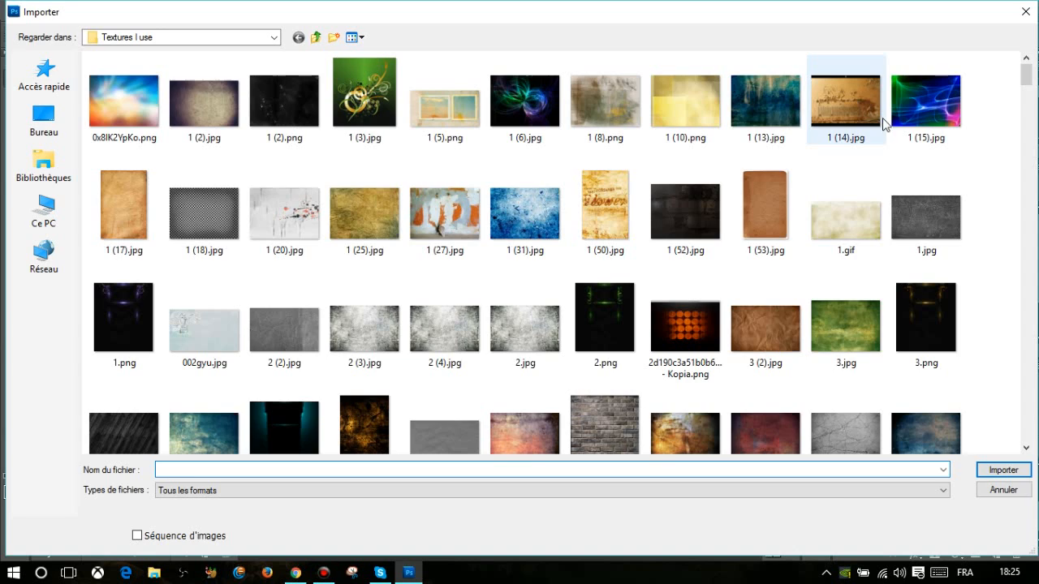
{"action": "double_click", "coordinate": [925, 99]}
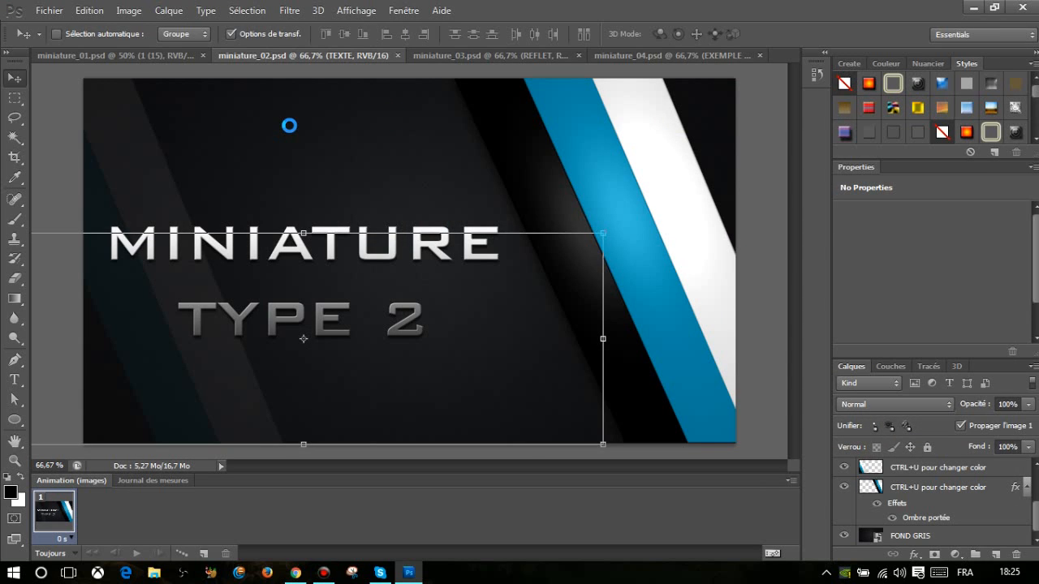
- Scale the texture in miniature_02.psd to about 176% so it covers the canvas, and confirm the import
{"action": "left_click_drag", "start_coordinate": [360, 176], "coordinate": [182, 116]}
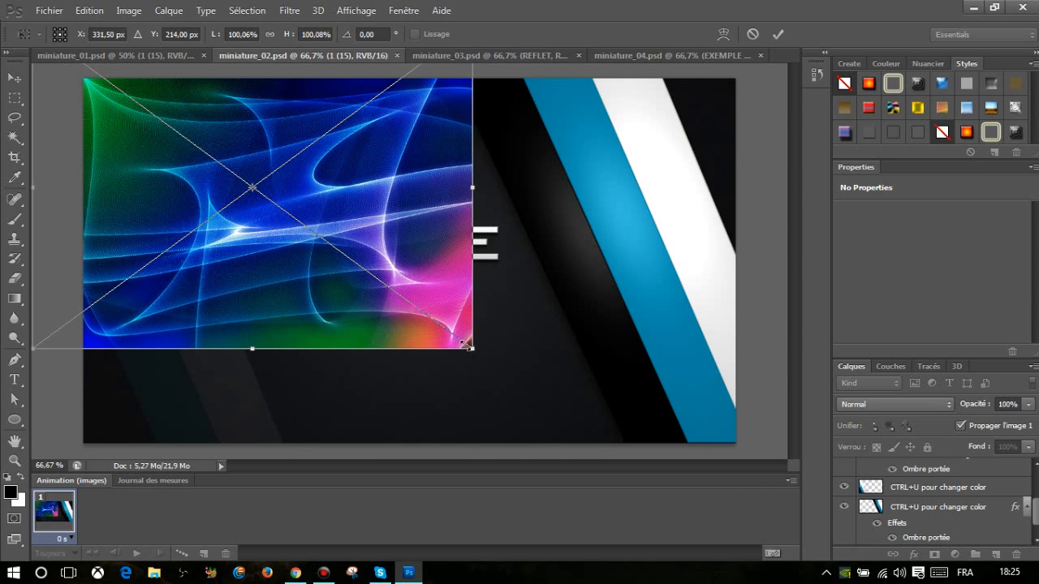
{"action": "left_click_drag", "start_coordinate": [478, 352], "coordinate": [581, 430]}
{"action": "mouse_move", "coordinate": [530, 375]}
{"action": "left_mouse_down"}
{"action": "mouse_move", "coordinate": [518, 213]}
{"action": "mouse_move", "coordinate": [533, 291]}
{"action": "mouse_move", "coordinate": [513, 349]}
{"action": "mouse_move", "coordinate": [528, 363]}
{"action": "left_mouse_up"}
{"action": "scroll", "coordinate": [966, 508], "scroll_direction": "up", "scroll_amount": 5}
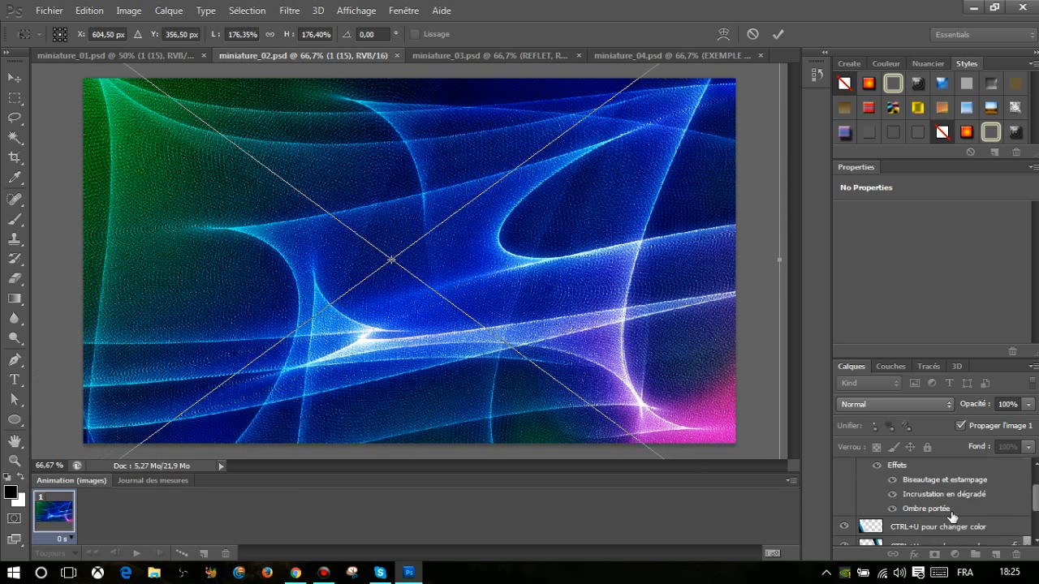
{"action": "left_click", "coordinate": [24, 79]}
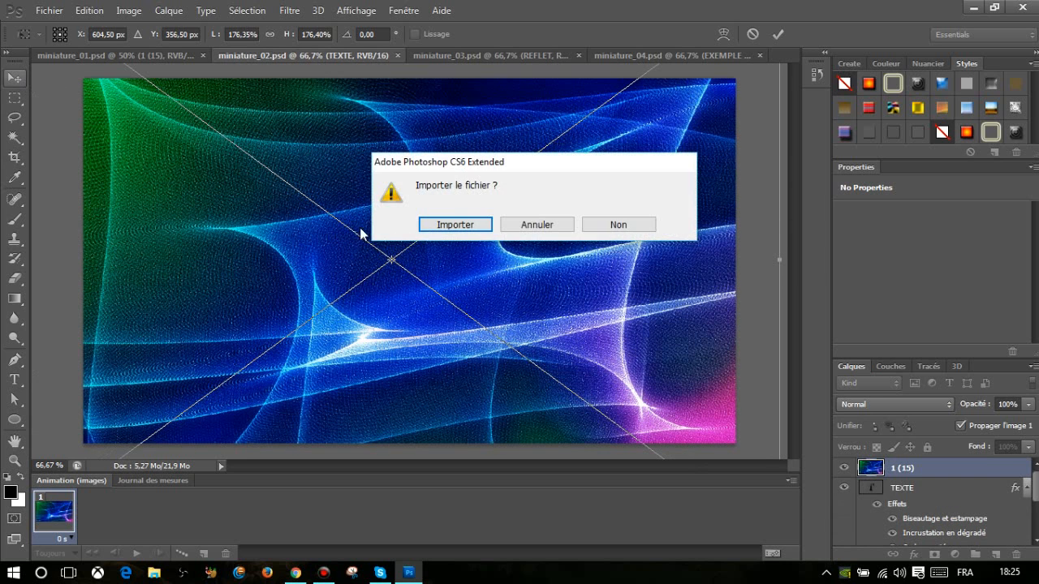
{"action": "left_click", "coordinate": [424, 225]}
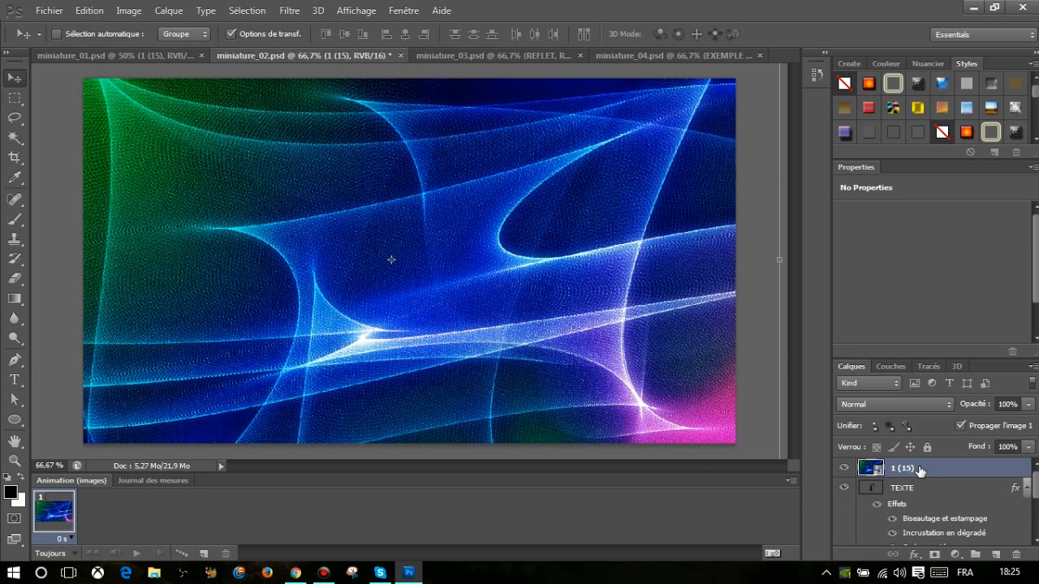
- Move the texture layer 1 (15) to the bottom of the stack below FOND GRIS, and hide FOND GRIS
{"action": "left_click_drag", "start_coordinate": [920, 469], "coordinate": [942, 549]}
{"action": "left_click_drag", "start_coordinate": [938, 532], "coordinate": [906, 535]}
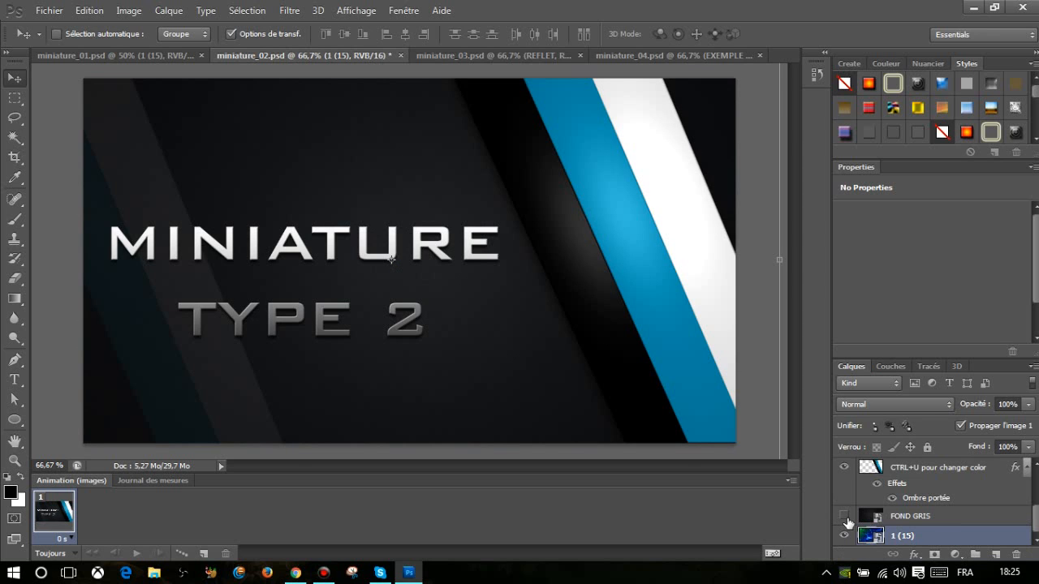
{"action": "left_click", "coordinate": [844, 516]}
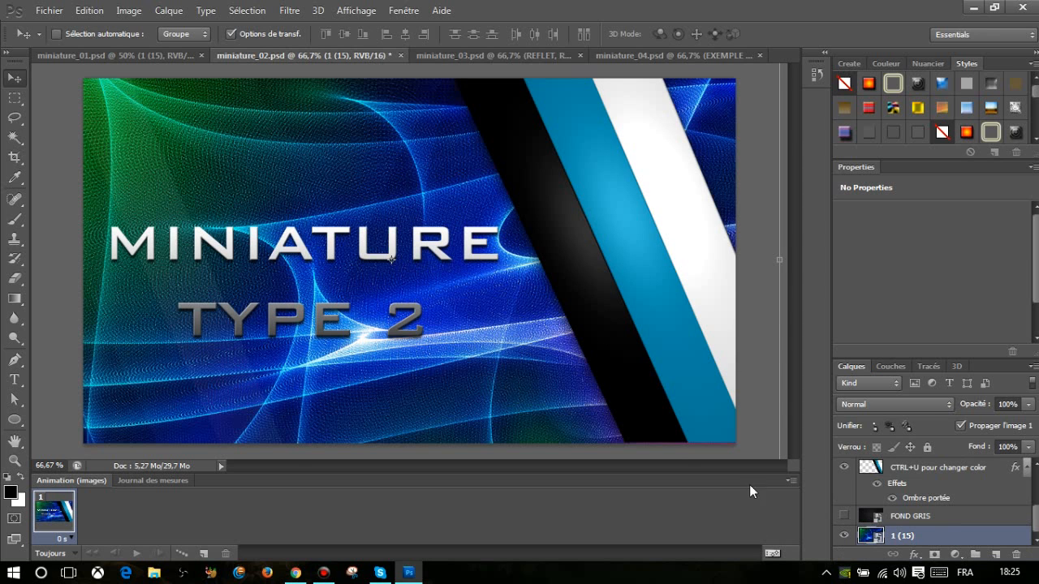
{"action": "scroll", "coordinate": [929, 505], "scroll_direction": "up", "scroll_amount": 2}
{"action": "scroll", "coordinate": [930, 505], "scroll_direction": "down", "scroll_amount": 2}
- Switch to miniature_03.psd and import the texture 1 (15).jpg above the REFLET layer
{"action": "left_click", "coordinate": [558, 55]}
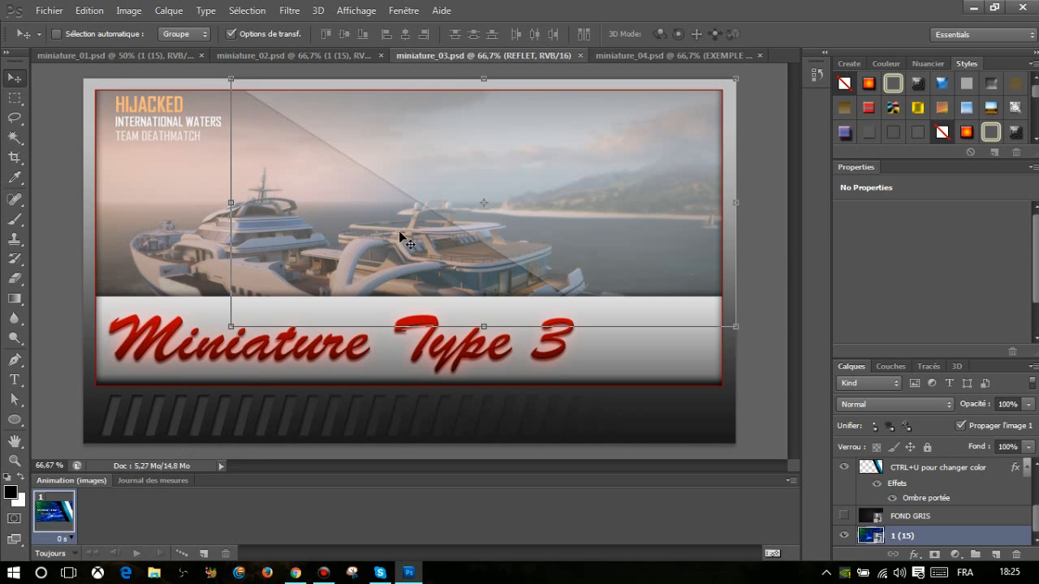
{"action": "left_click", "coordinate": [49, 9]}
{"action": "left_click", "coordinate": [137, 257]}
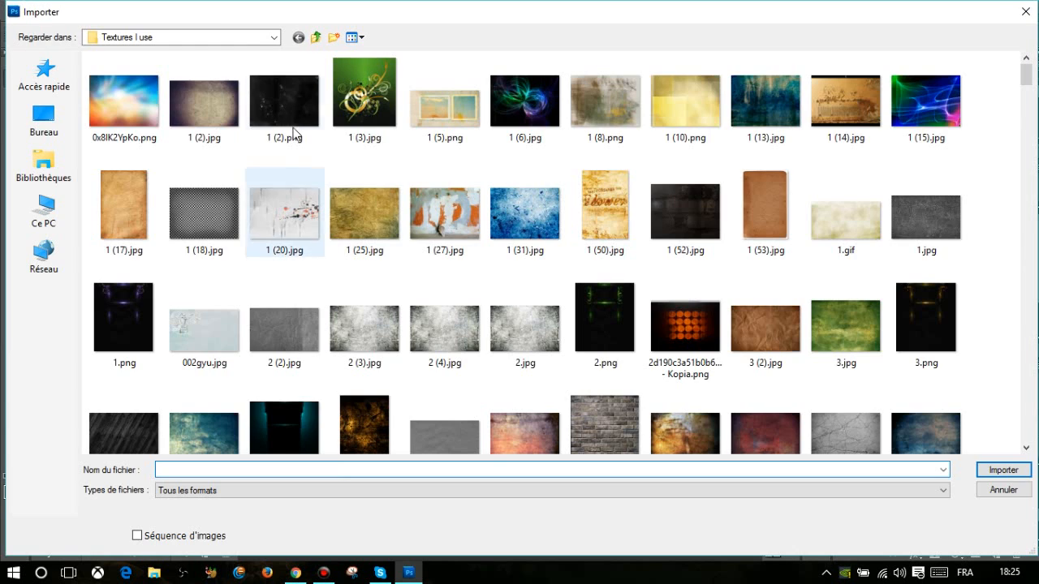
{"action": "double_click", "coordinate": [917, 89]}
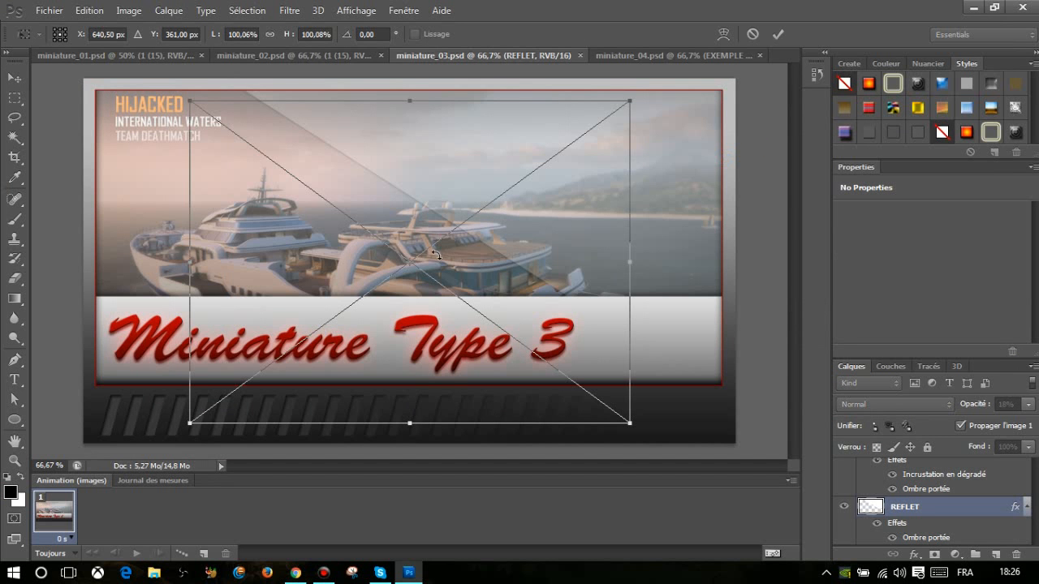
- Scale the texture to about 171%, confirm the import, and position it to fill the picture frame above the Miniature Type 3 title
{"action": "left_click_drag", "start_coordinate": [279, 172], "coordinate": [178, 65]}
{"action": "left_click_drag", "start_coordinate": [415, 319], "coordinate": [458, 302]}
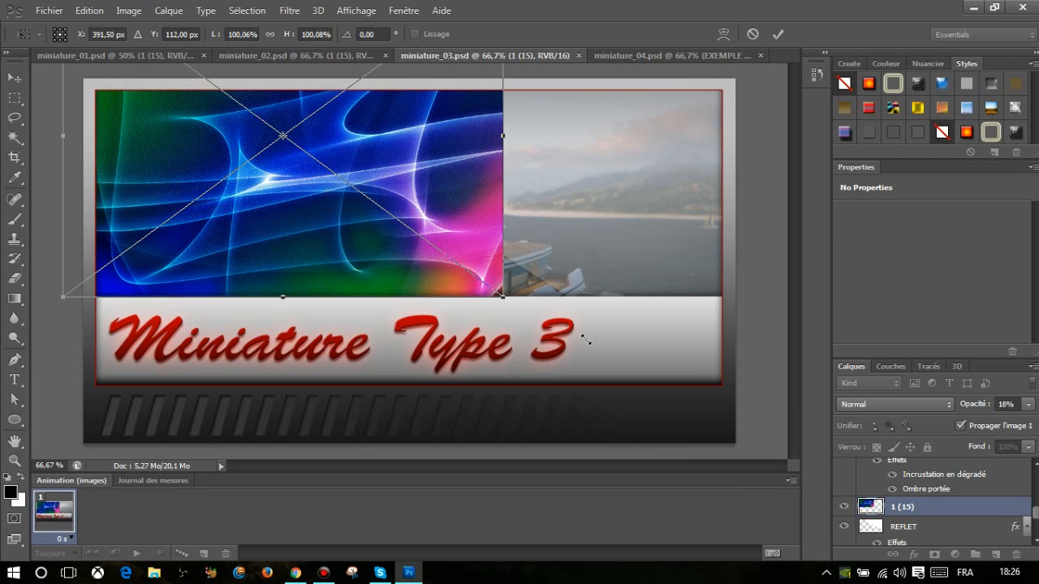
{"action": "left_click_drag", "start_coordinate": [585, 340], "coordinate": [688, 443]}
{"action": "left_click_drag", "start_coordinate": [768, 517], "coordinate": [822, 528]}
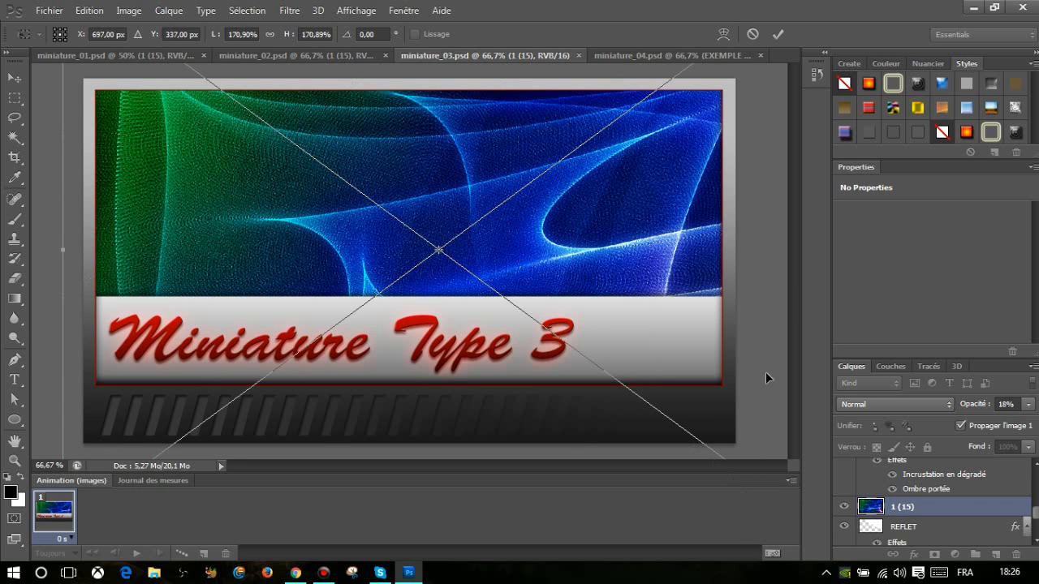
{"action": "left_click", "coordinate": [18, 79]}
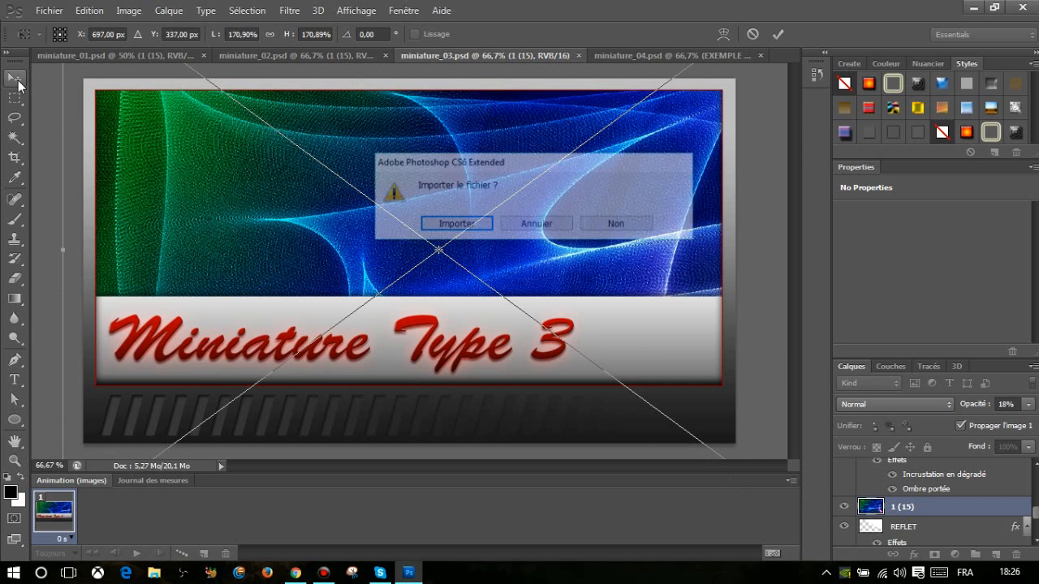
{"action": "left_click", "coordinate": [462, 228]}
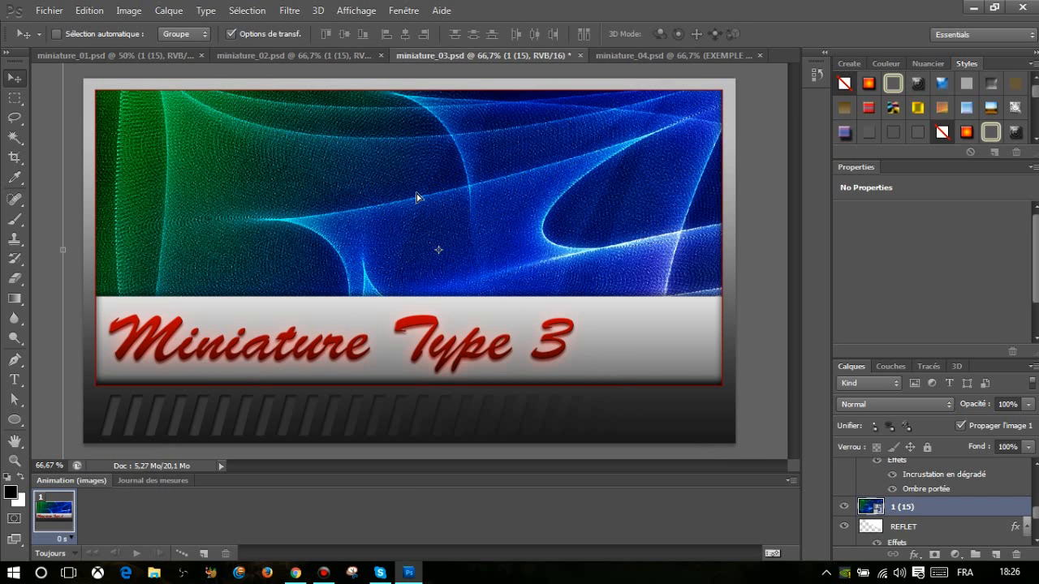
{"action": "left_click_drag", "start_coordinate": [417, 198], "coordinate": [386, 187]}
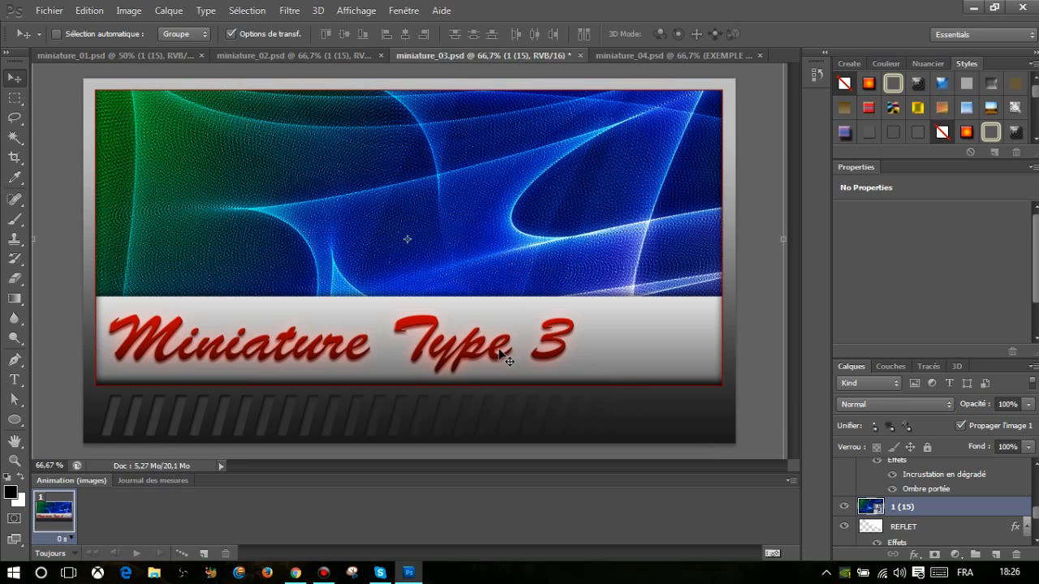
- Try to edit the Miniature Type 3 title text in miniature_03.psd, and decline the font substitution
{"action": "left_click", "coordinate": [14, 380]}
{"action": "left_click", "coordinate": [14, 380]}
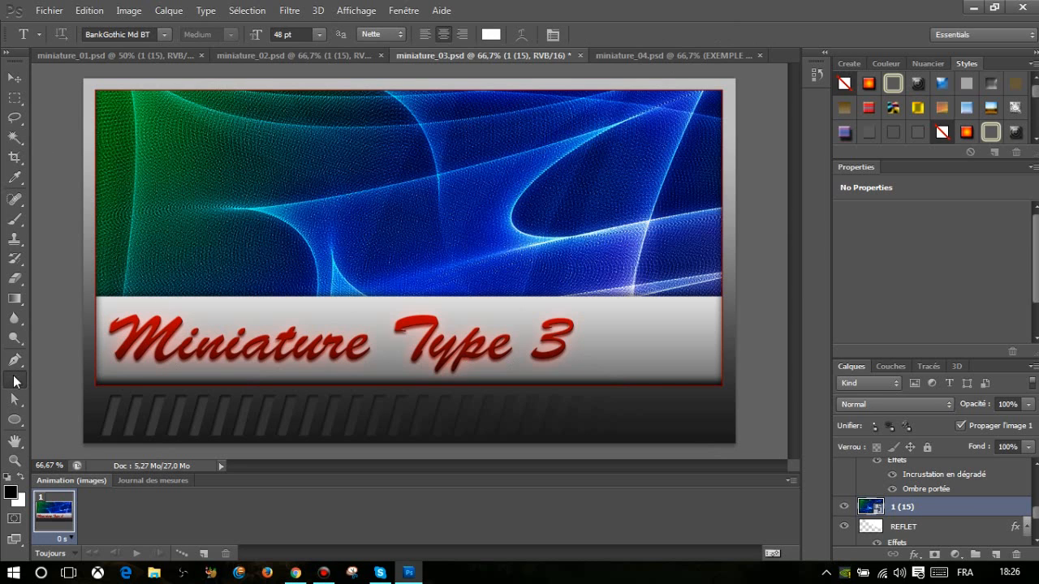
{"action": "left_click", "coordinate": [198, 347]}
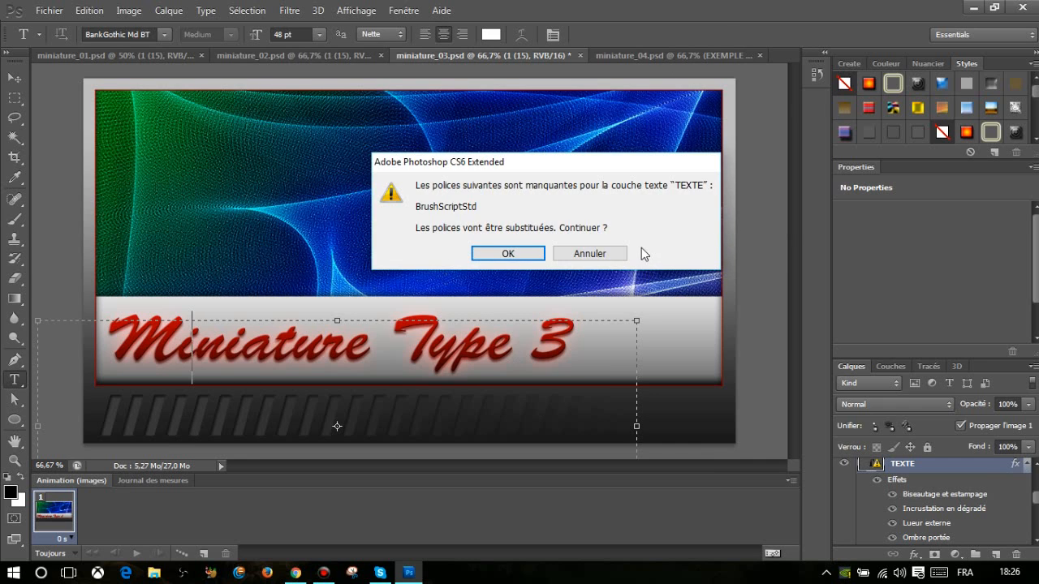
{"action": "left_click", "coordinate": [622, 251]}
{"action": "key", "text": "Escape"}
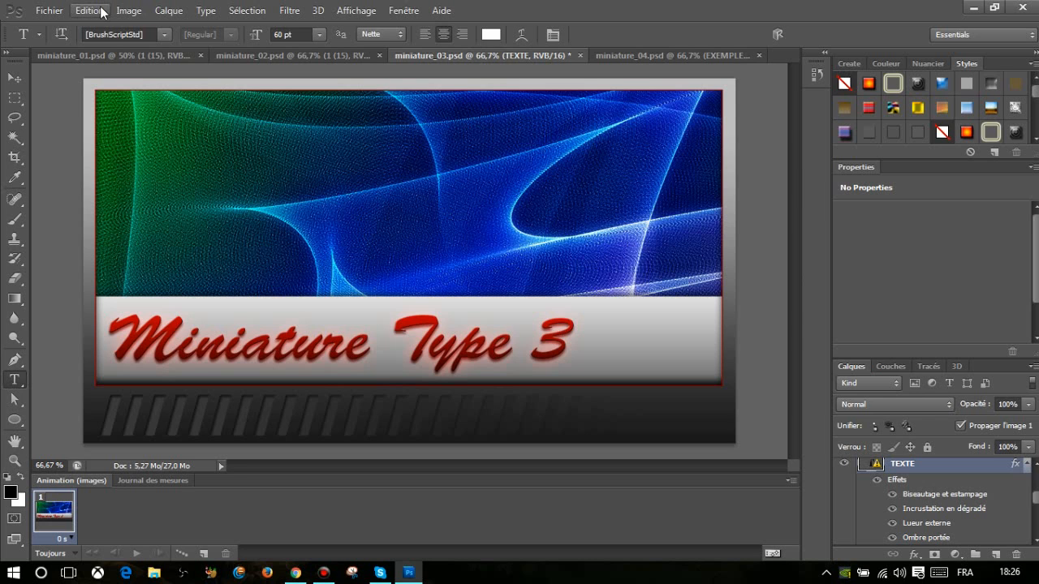
- Switch to miniature_04.psd and import the texture 1 (15).jpg above the EXEMPLE DE FOND layer
{"action": "left_click", "coordinate": [609, 57]}
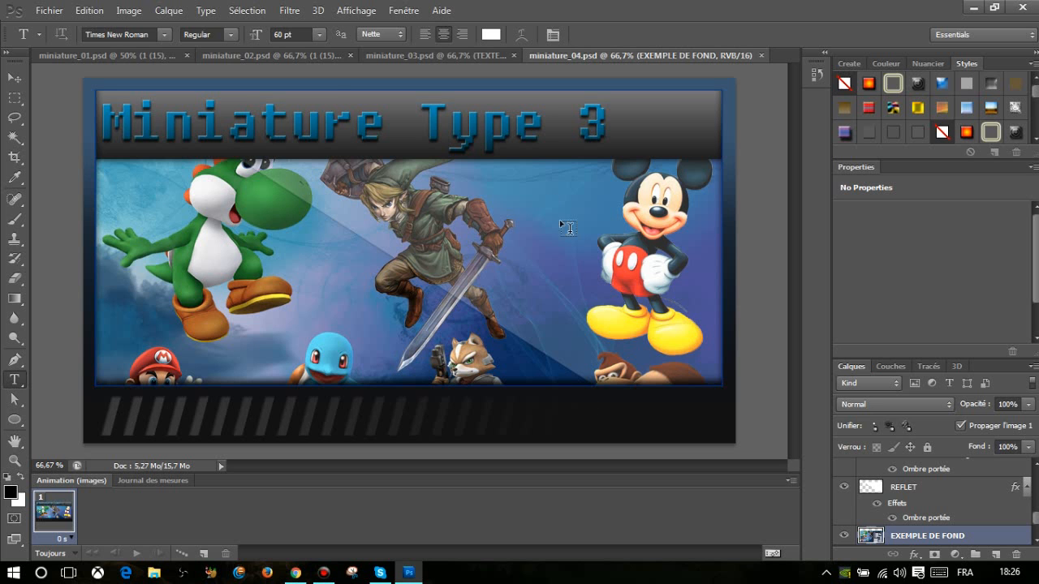
{"action": "left_click", "coordinate": [50, 11]}
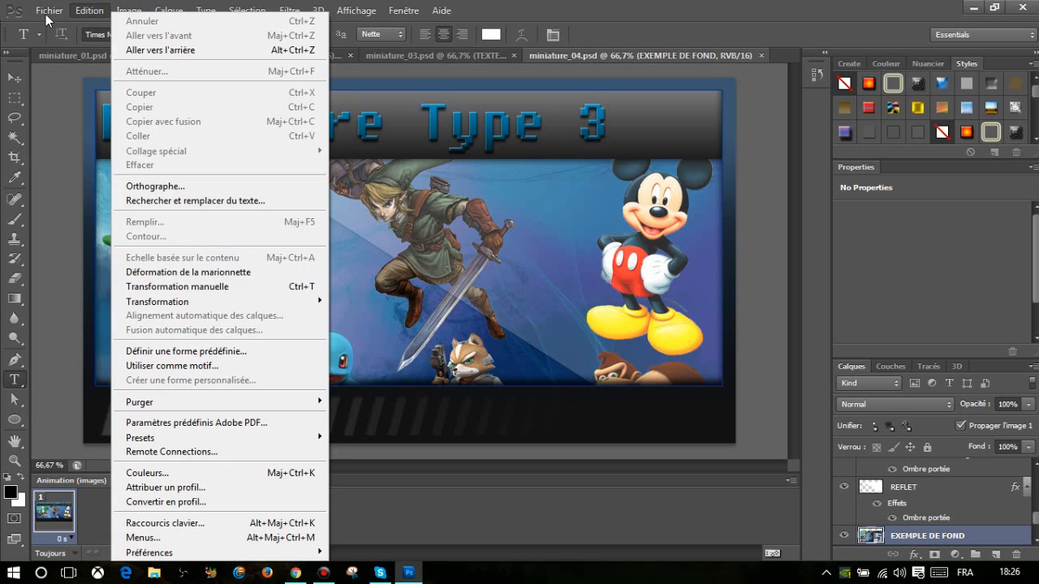
{"action": "left_click", "coordinate": [59, 257]}
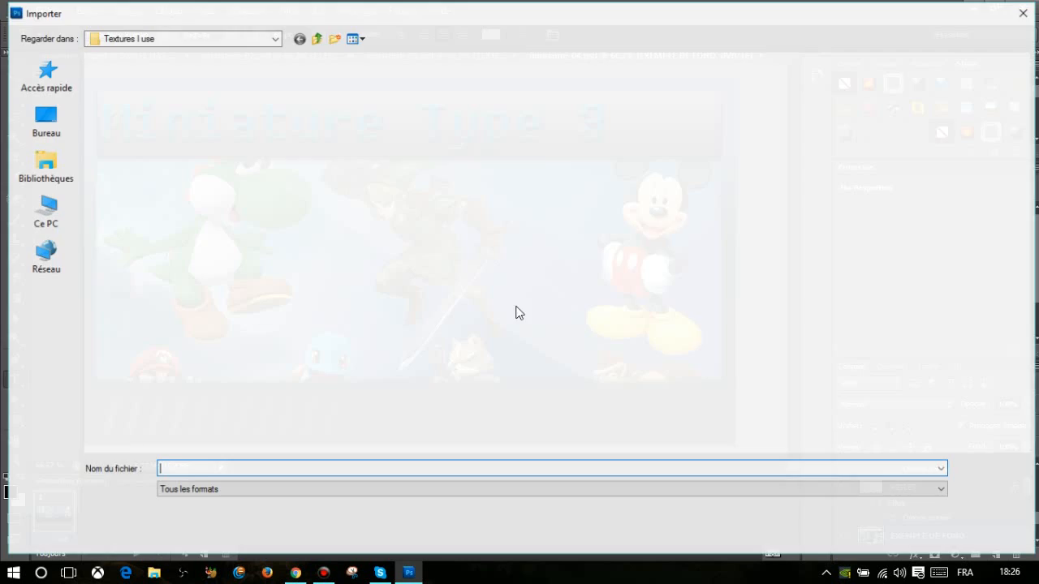
{"action": "double_click", "coordinate": [893, 93]}
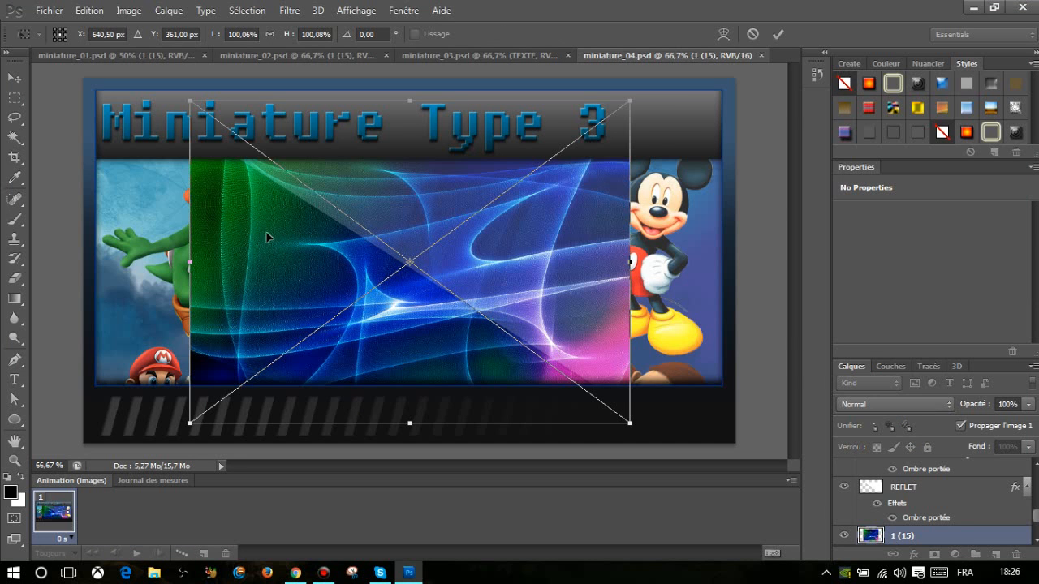
- Scale the texture to about 182% wide by 161% high, position it to fill the picture frame, and confirm the import
{"action": "left_click_drag", "start_coordinate": [267, 237], "coordinate": [86, 169]}
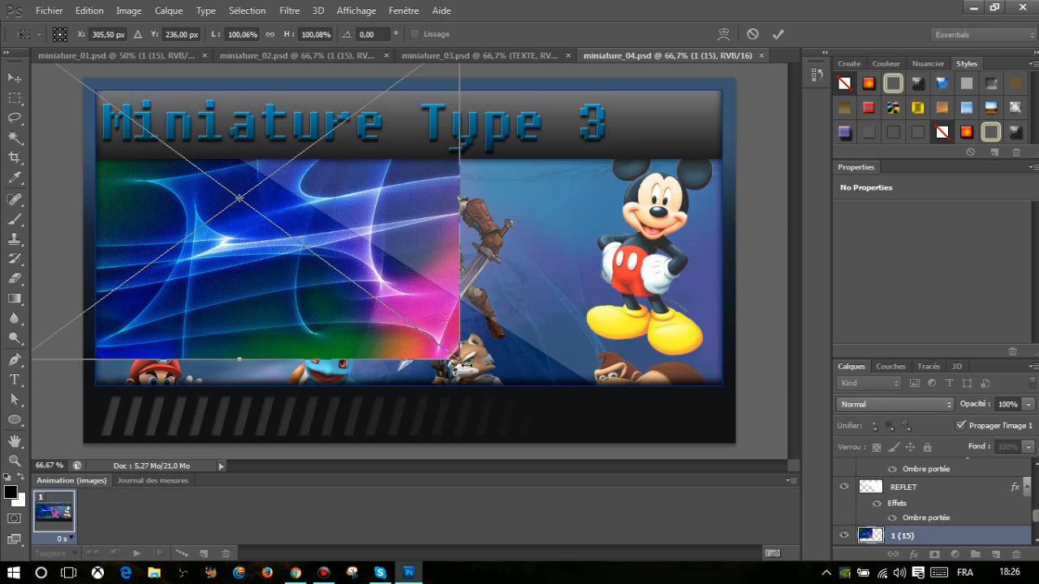
{"action": "left_click_drag", "start_coordinate": [460, 360], "coordinate": [551, 431]}
{"action": "left_click_drag", "start_coordinate": [501, 316], "coordinate": [478, 293]}
{"action": "scroll", "coordinate": [978, 543], "scroll_direction": "up", "scroll_amount": 4}
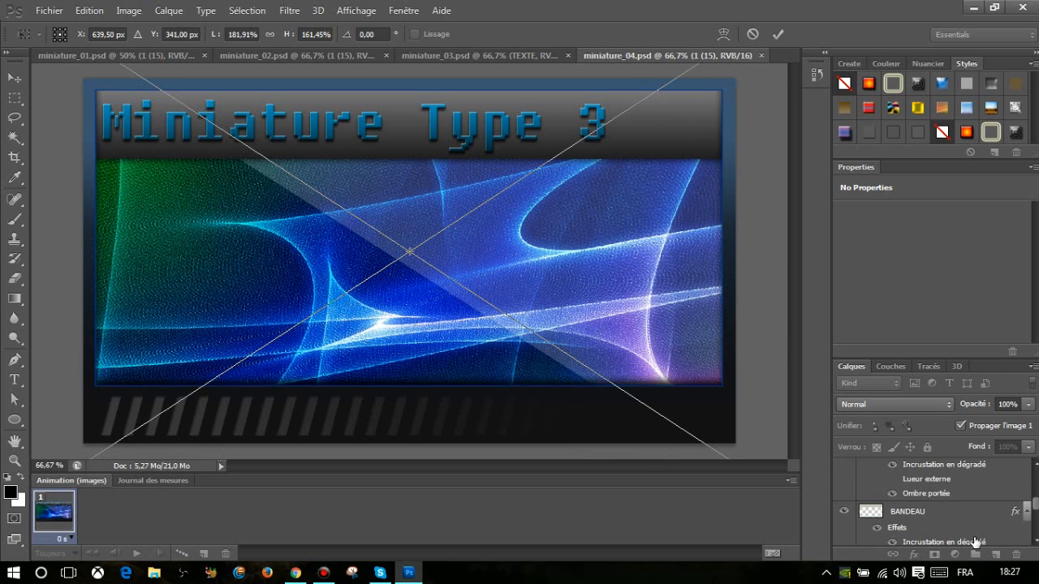
{"action": "left_click", "coordinate": [14, 80]}
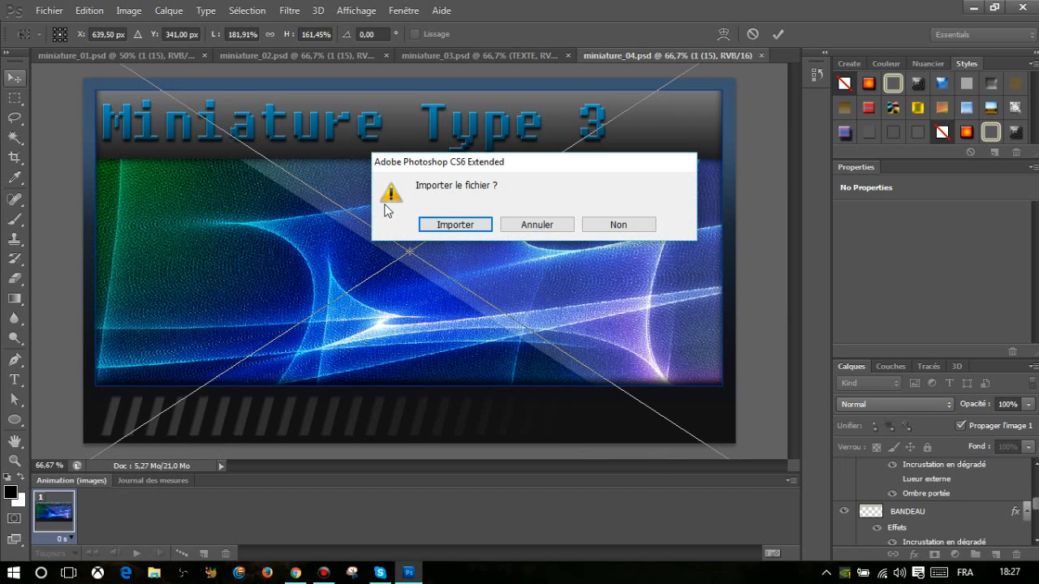
{"action": "left_click", "coordinate": [445, 222]}
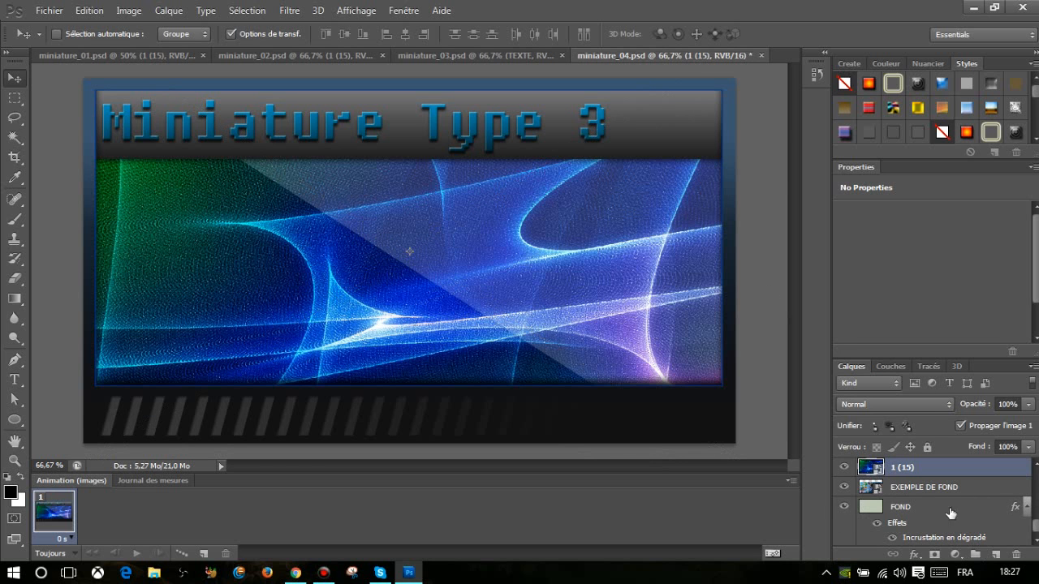
- Try the texture layer 1 (15) below FOND while switching the visibility of EXEMPLE DE FOND off and on
{"action": "left_click_drag", "start_coordinate": [910, 472], "coordinate": [901, 539]}
{"action": "left_click", "coordinate": [844, 468]}
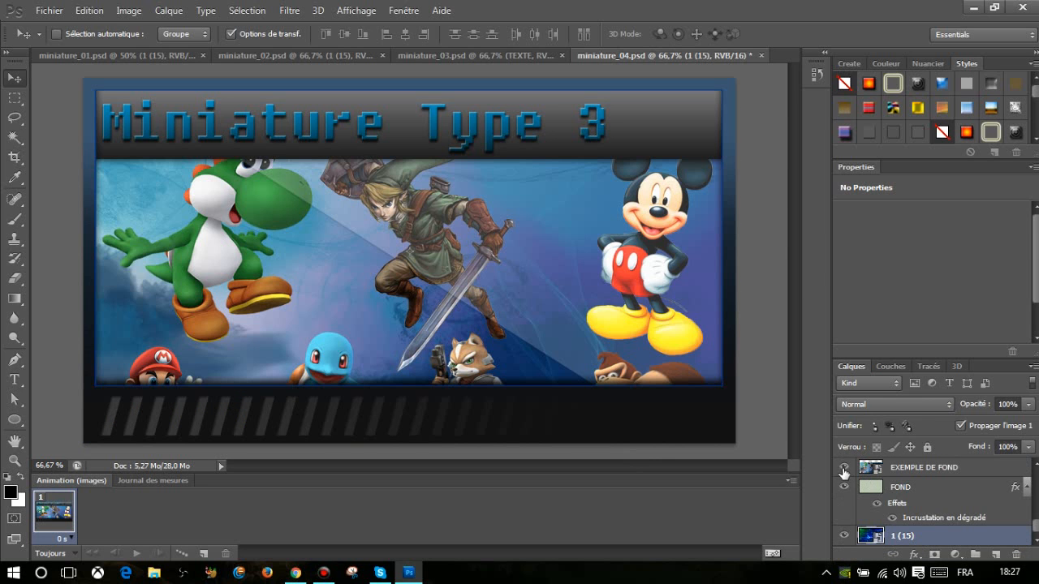
{"action": "left_click", "coordinate": [843, 468]}
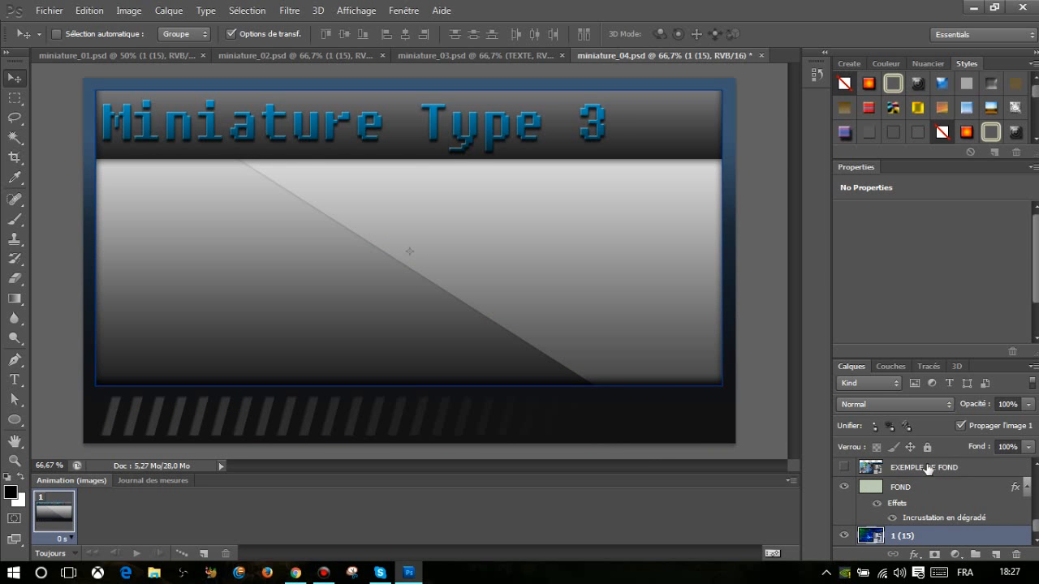
{"action": "left_click", "coordinate": [841, 469]}
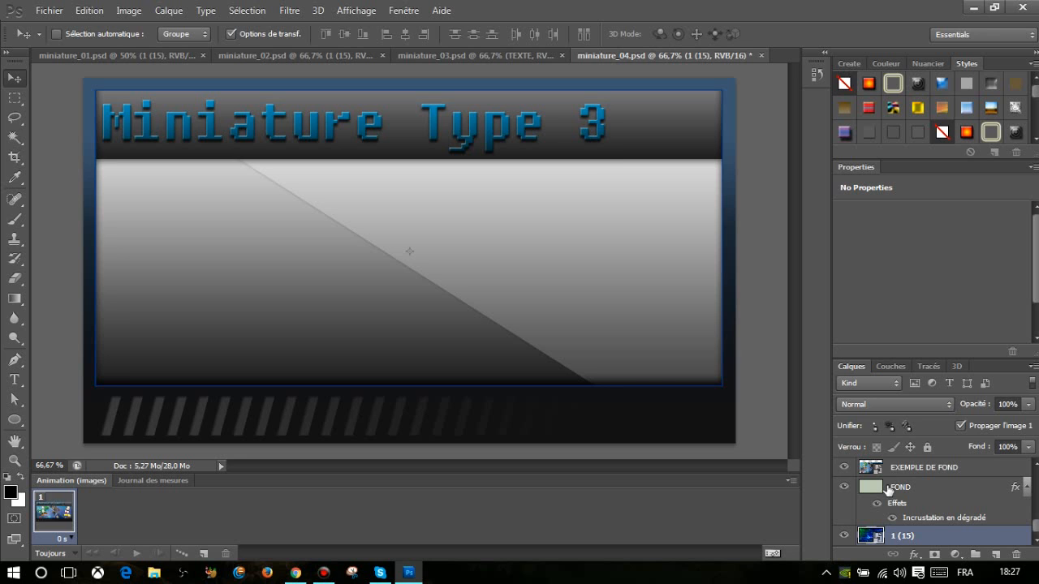
- Hide the EXEMPLE DE FOND and FOND layers, and move the texture layer 1 (15) between them
{"action": "scroll", "coordinate": [870, 493], "scroll_direction": "up", "scroll_amount": 2}
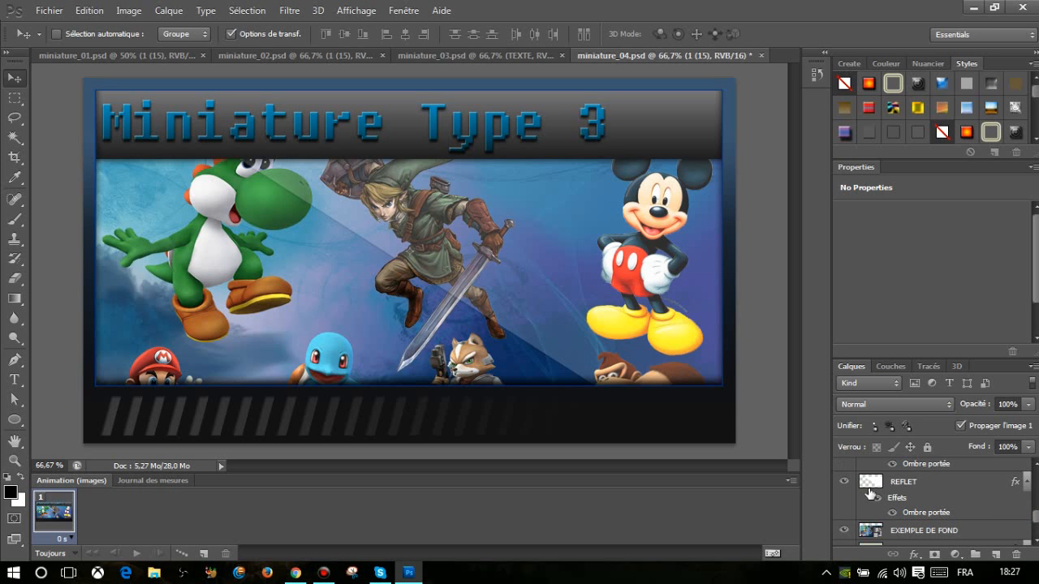
{"action": "left_click", "coordinate": [846, 533]}
{"action": "scroll", "coordinate": [846, 535], "scroll_direction": "down", "scroll_amount": 2}
{"action": "left_click_drag", "start_coordinate": [889, 536], "coordinate": [898, 482]}
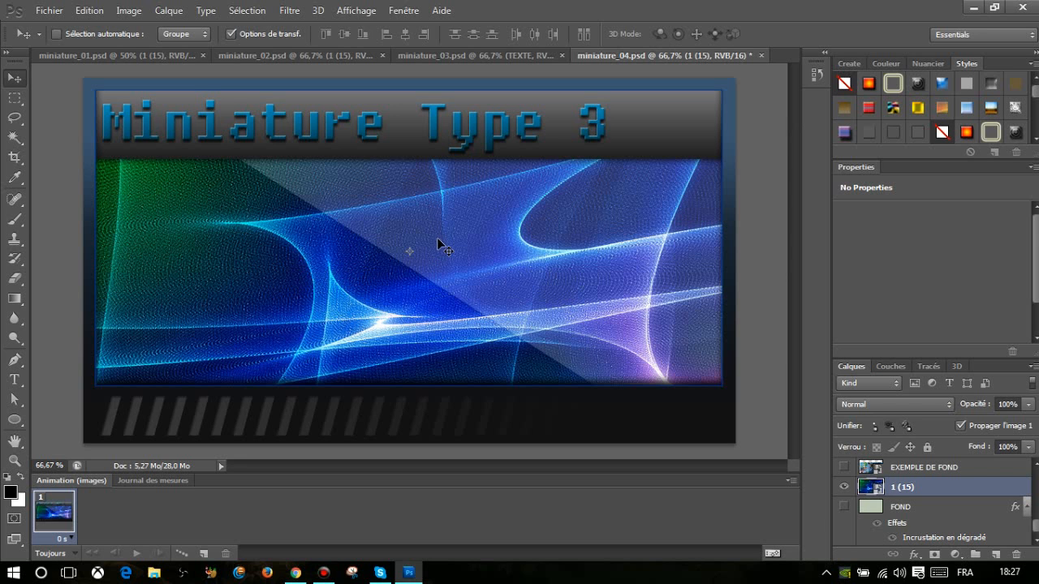
- Start importing another image into miniature_04.psd and open the PNGs folder inside pack gfx
{"action": "left_click", "coordinate": [47, 10]}
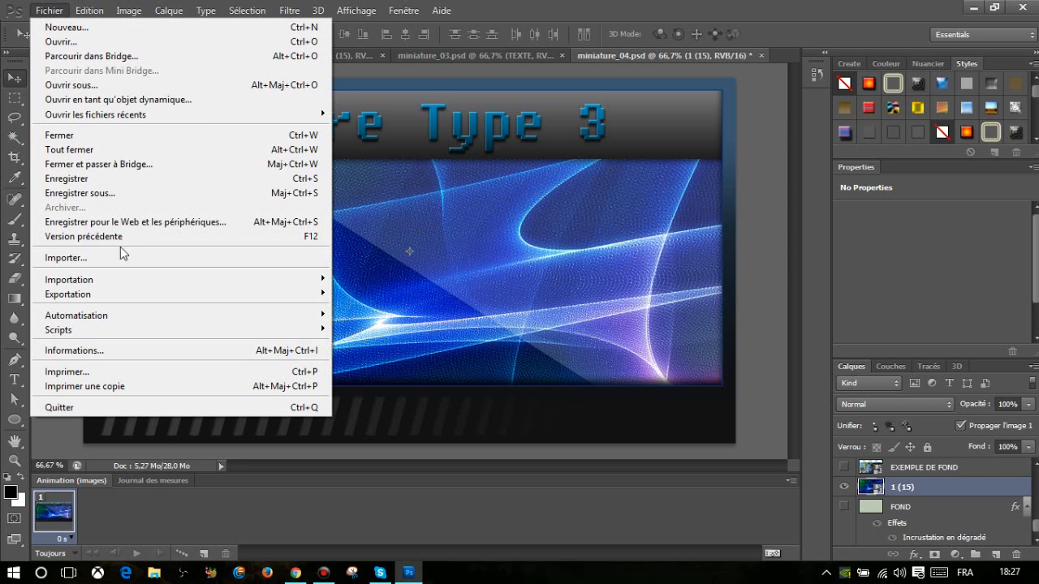
{"action": "left_click", "coordinate": [146, 258]}
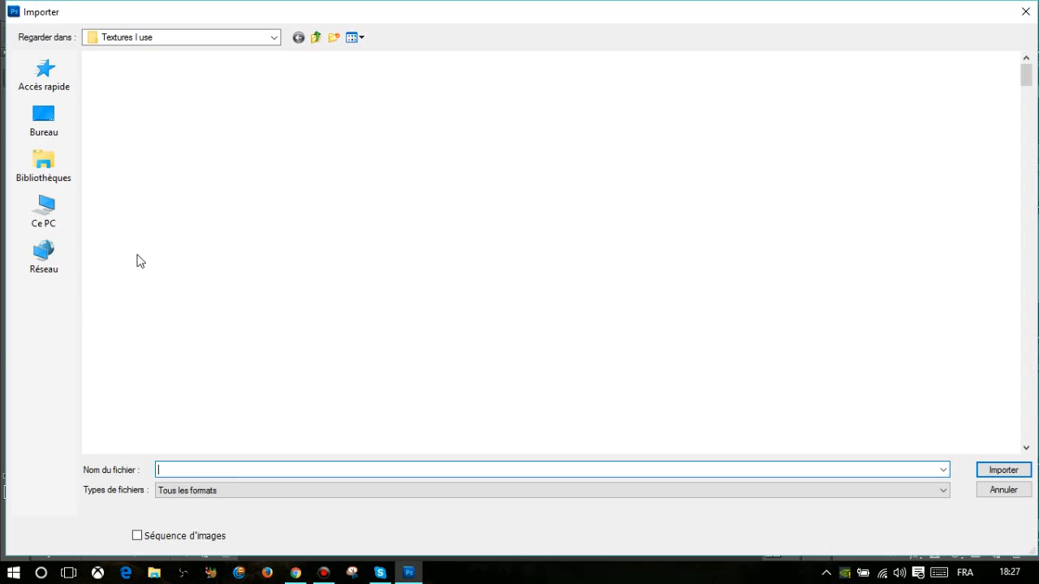
{"action": "left_click", "coordinate": [274, 36]}
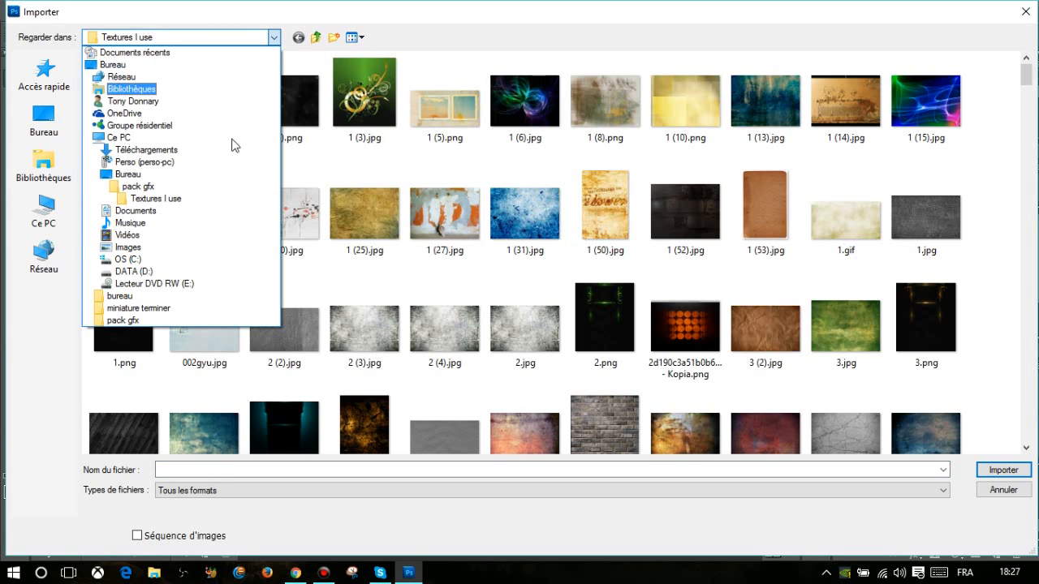
{"action": "left_click", "coordinate": [169, 194]}
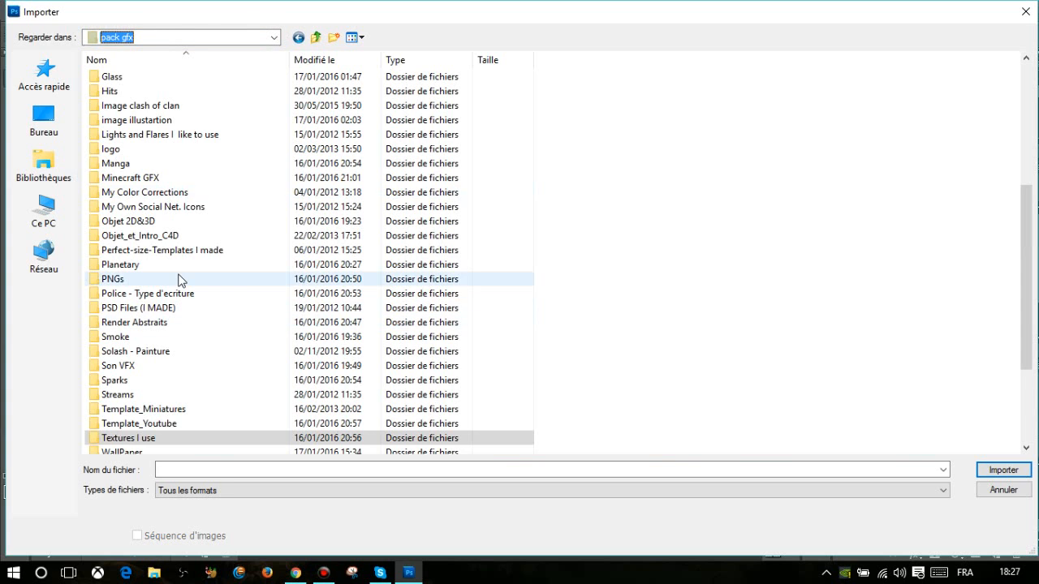
{"action": "double_click", "coordinate": [179, 280]}
- Find the hooded soldier image Resident_Evil (2).png in the PNGs folder and import it above the texture layer
{"action": "scroll", "coordinate": [406, 201], "scroll_direction": "down", "scroll_amount": 15}
{"action": "scroll", "coordinate": [412, 209], "scroll_direction": "up", "scroll_amount": 5}
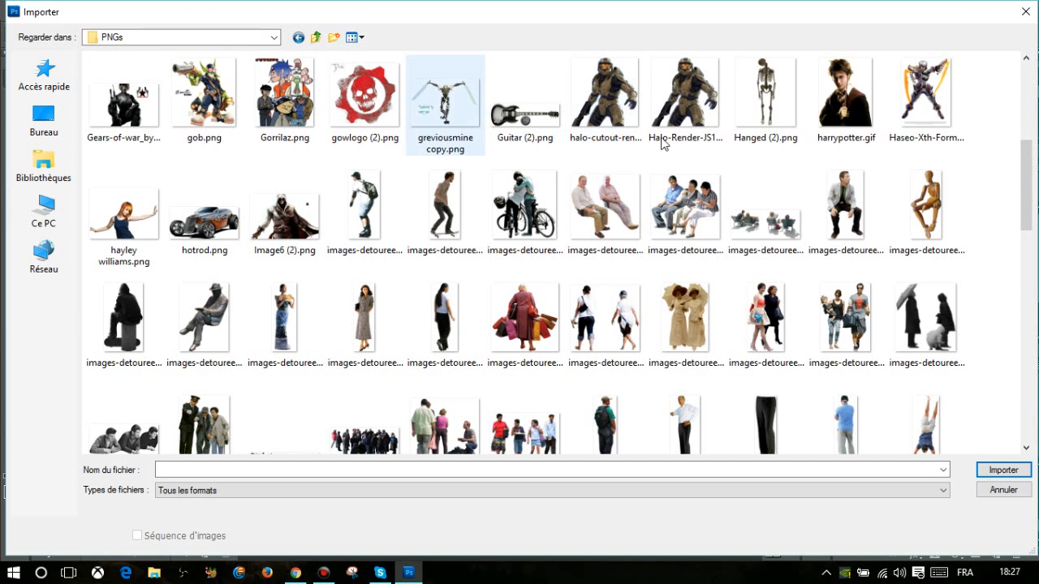
{"action": "scroll", "coordinate": [664, 145], "scroll_direction": "down", "scroll_amount": 3}
{"action": "scroll", "coordinate": [664, 145], "scroll_direction": "down", "scroll_amount": 10}
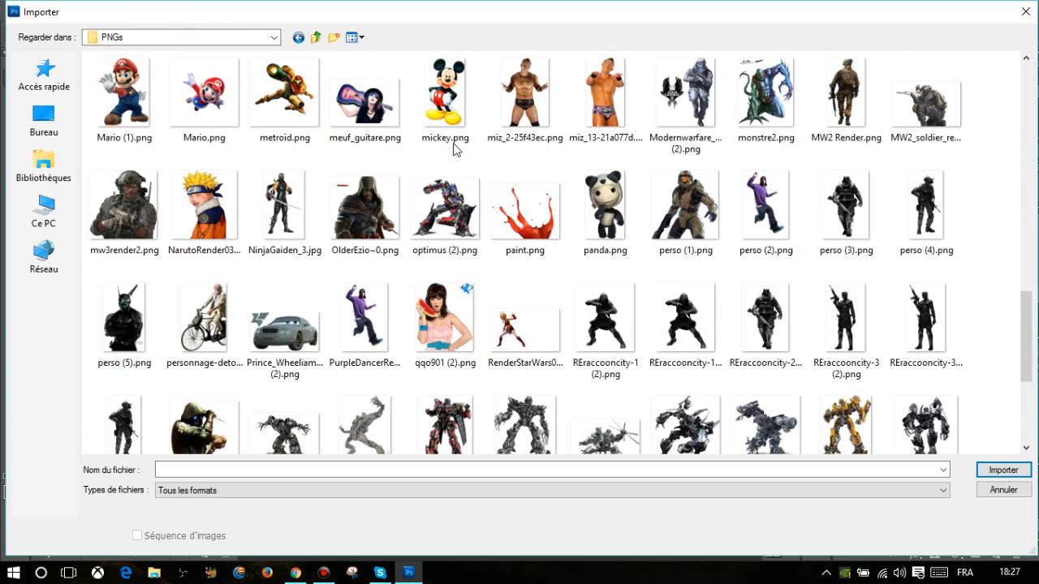
{"action": "scroll", "coordinate": [454, 146], "scroll_direction": "down", "scroll_amount": 3}
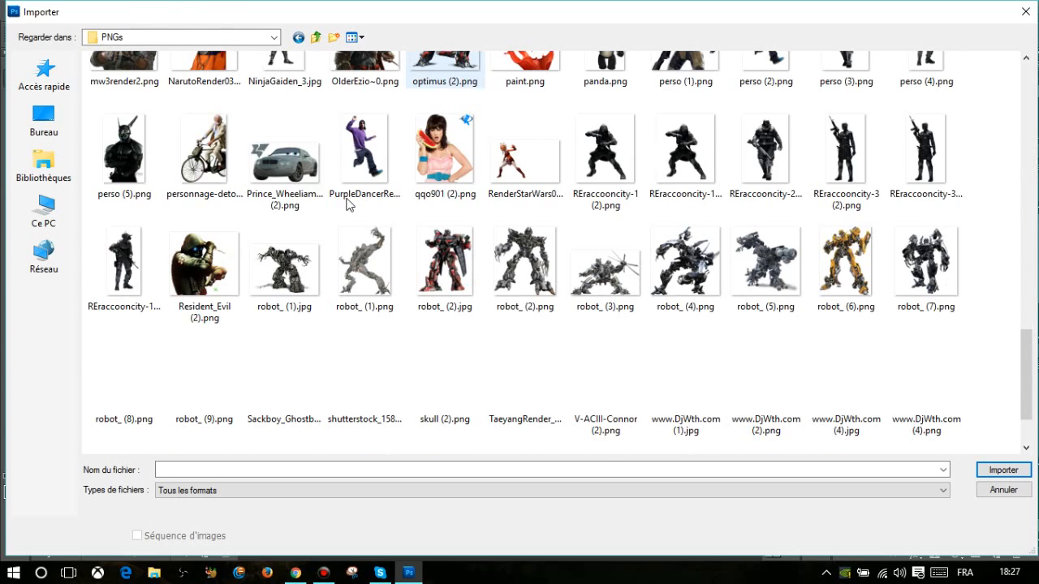
{"action": "double_click", "coordinate": [186, 276]}
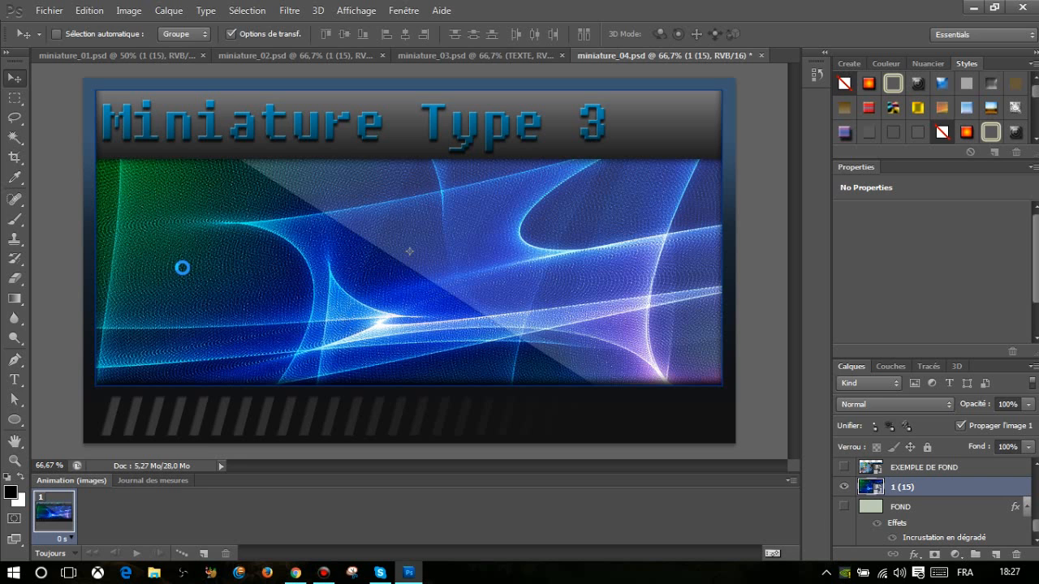
- Scale the soldier image to about 27% wide by 23% high, position it in the frame's left part, and confirm the import
{"action": "left_click_drag", "start_coordinate": [225, 293], "coordinate": [190, 357]}
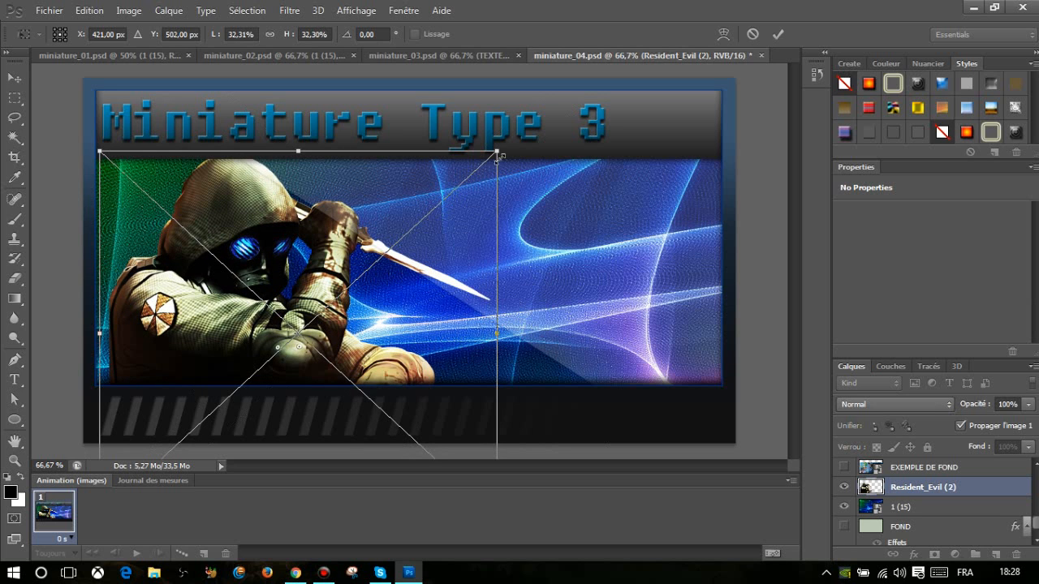
{"action": "left_click_drag", "start_coordinate": [466, 213], "coordinate": [434, 248]}
{"action": "mouse_move", "coordinate": [273, 289]}
{"action": "left_mouse_down"}
{"action": "mouse_move", "coordinate": [320, 238]}
{"action": "mouse_move", "coordinate": [276, 285]}
{"action": "left_mouse_up"}
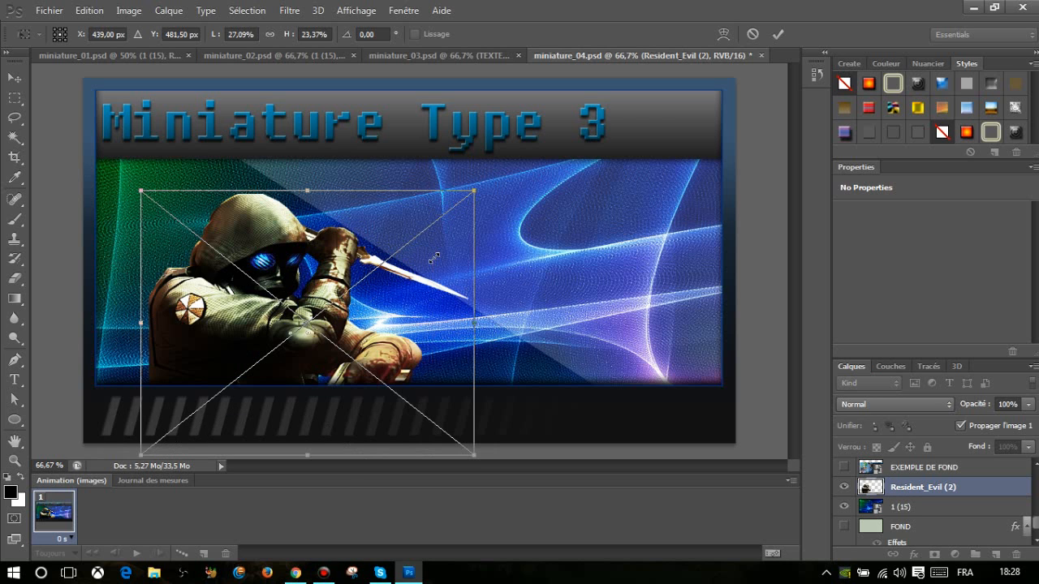
{"action": "left_click_drag", "start_coordinate": [337, 254], "coordinate": [308, 235]}
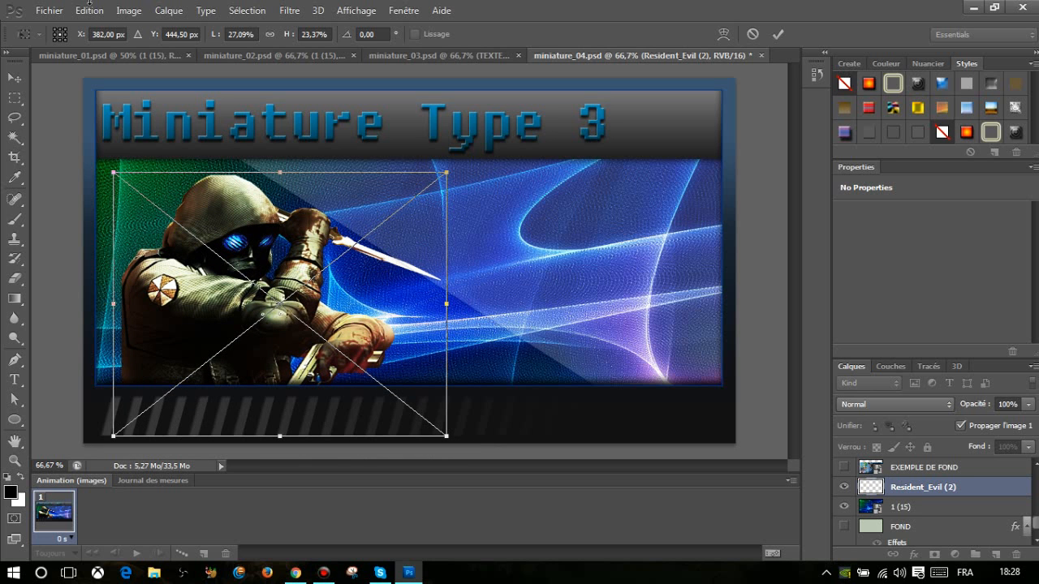
{"action": "left_click", "coordinate": [48, 10]}
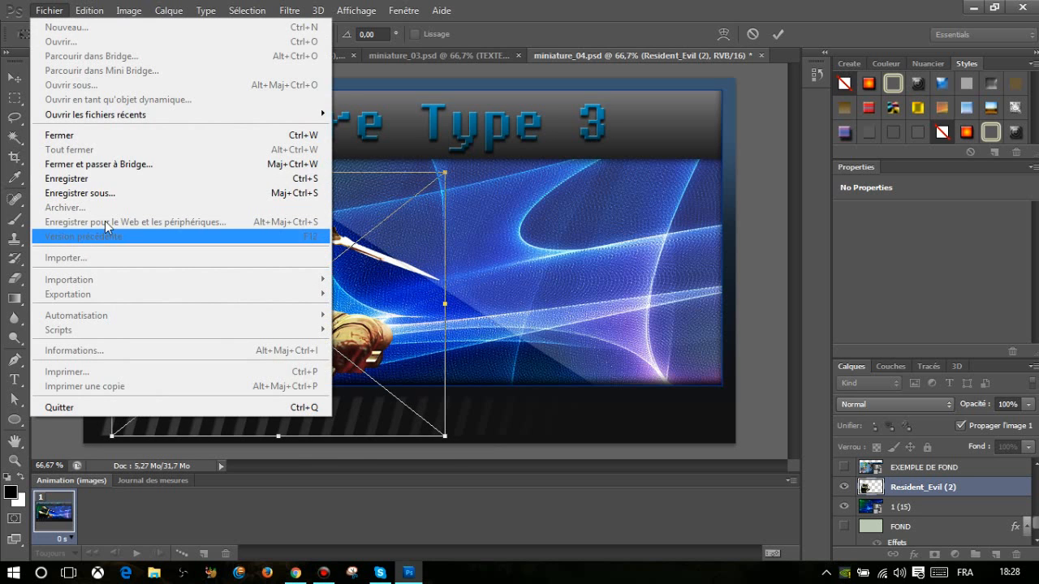
{"action": "left_click", "coordinate": [15, 78]}
{"action": "left_click", "coordinate": [14, 78]}
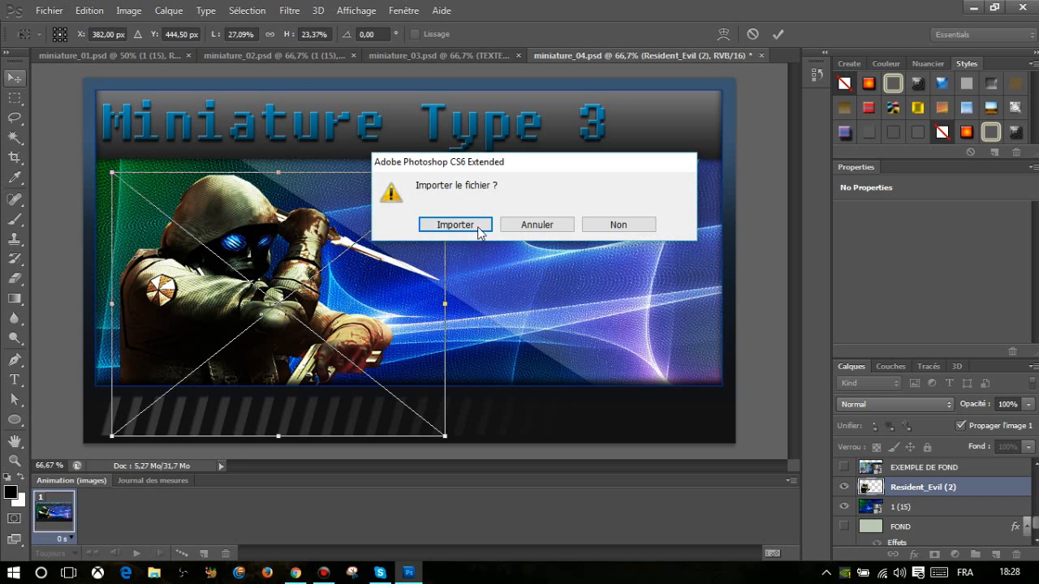
{"action": "left_click", "coordinate": [457, 225]}
{"action": "key", "text": "Return"}
- Review the JPEG export settings for miniature_04.psd in Save for Web, and leave without saving
{"action": "left_click", "coordinate": [50, 10]}
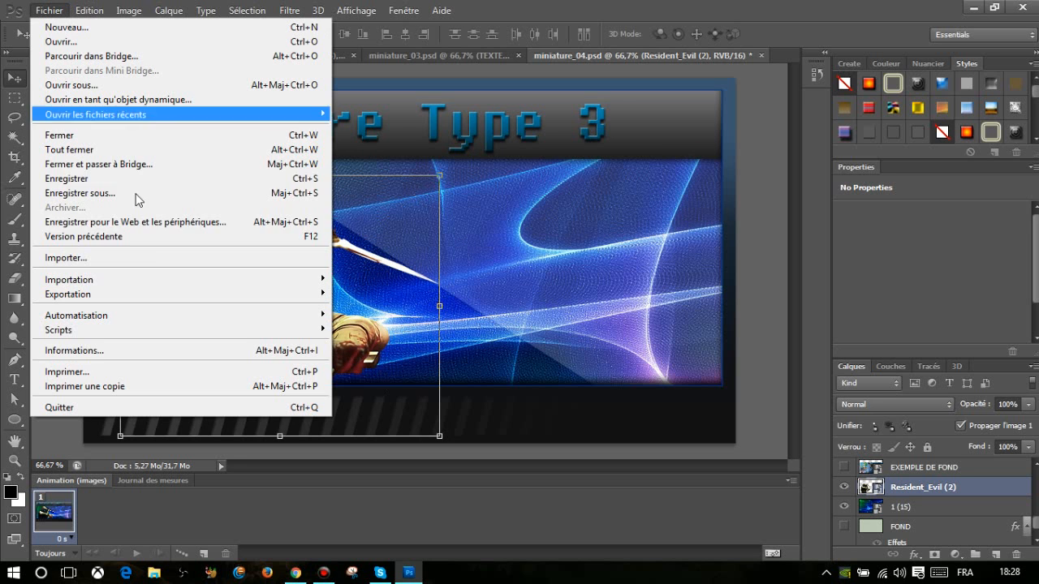
{"action": "left_click", "coordinate": [153, 223]}
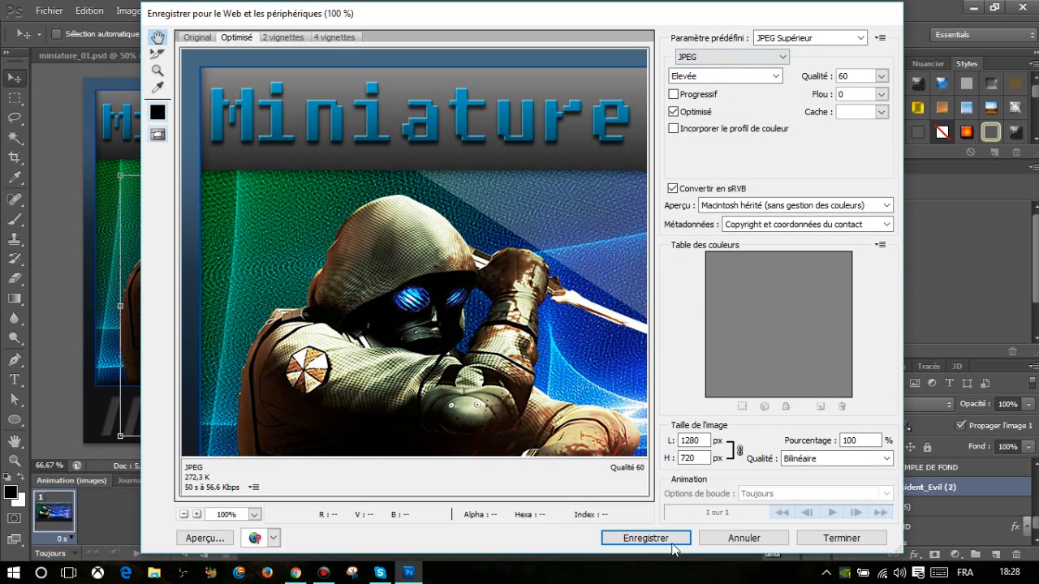
{"action": "left_click", "coordinate": [781, 540]}
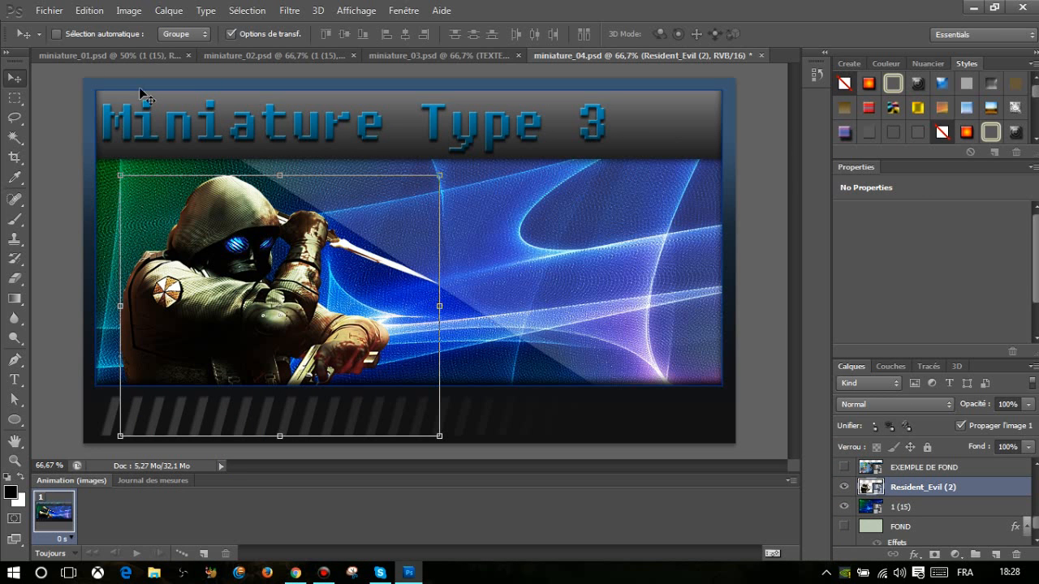
- Close miniature_04.psd, miniature_03.psd, miniature_02.psd and miniature_01.psd without saving their changes
{"action": "left_click", "coordinate": [762, 55]}
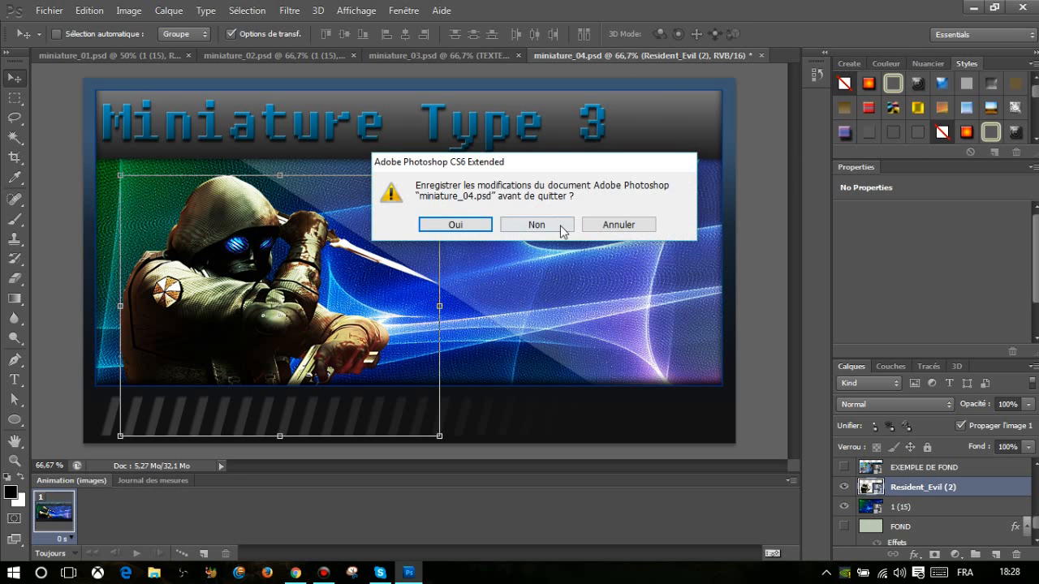
{"action": "left_click", "coordinate": [556, 228]}
{"action": "left_click", "coordinate": [617, 55]}
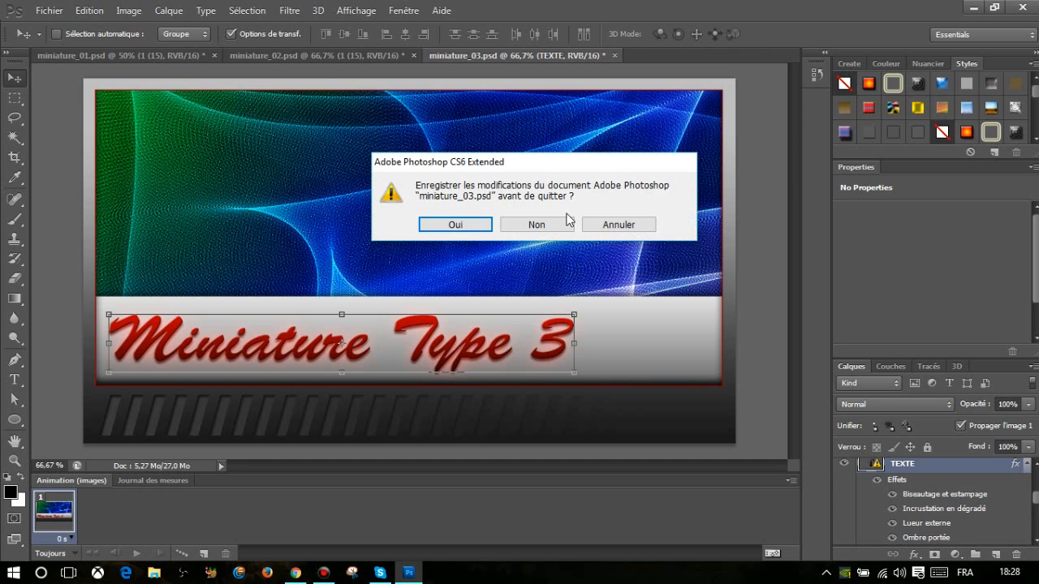
{"action": "left_click", "coordinate": [568, 224]}
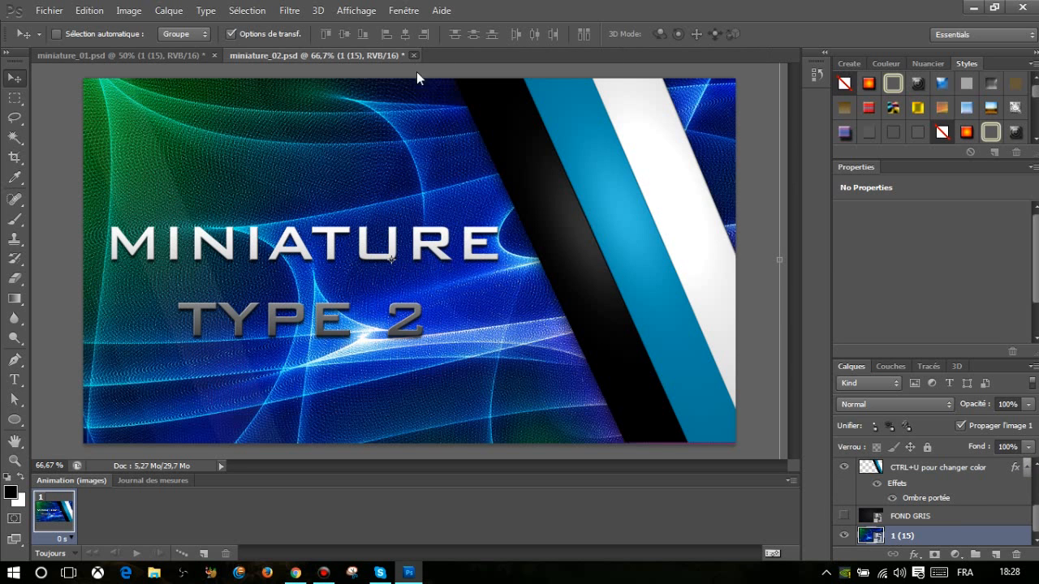
{"action": "left_click", "coordinate": [413, 55]}
{"action": "left_click", "coordinate": [535, 225]}
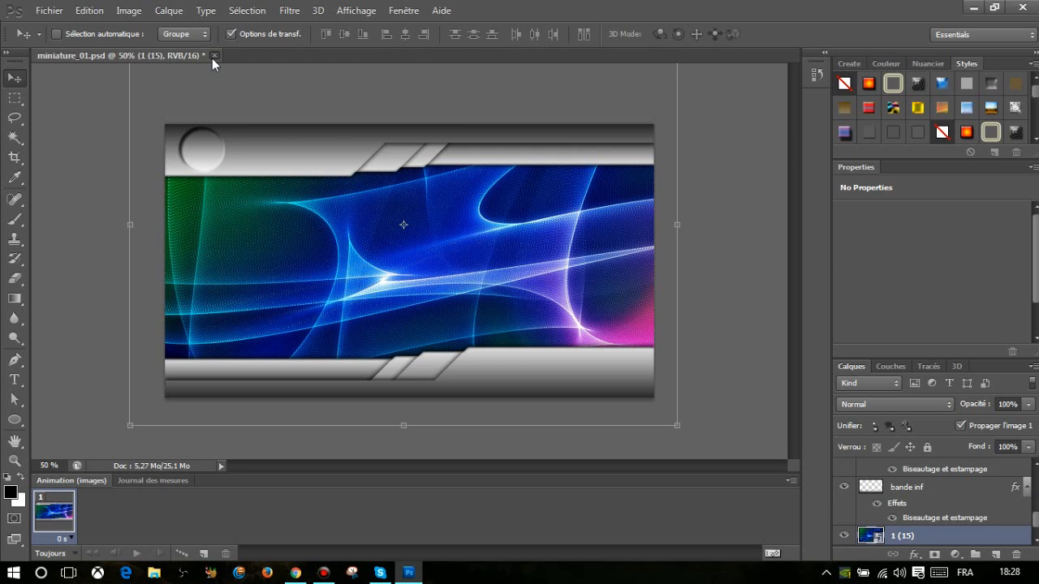
{"action": "left_click", "coordinate": [214, 55]}
{"action": "left_click", "coordinate": [560, 224]}
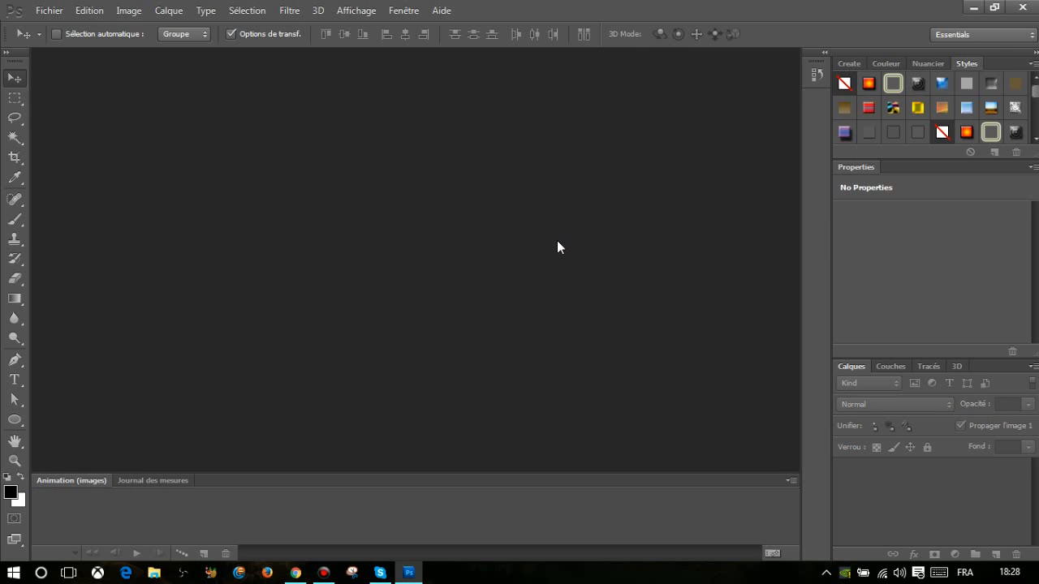